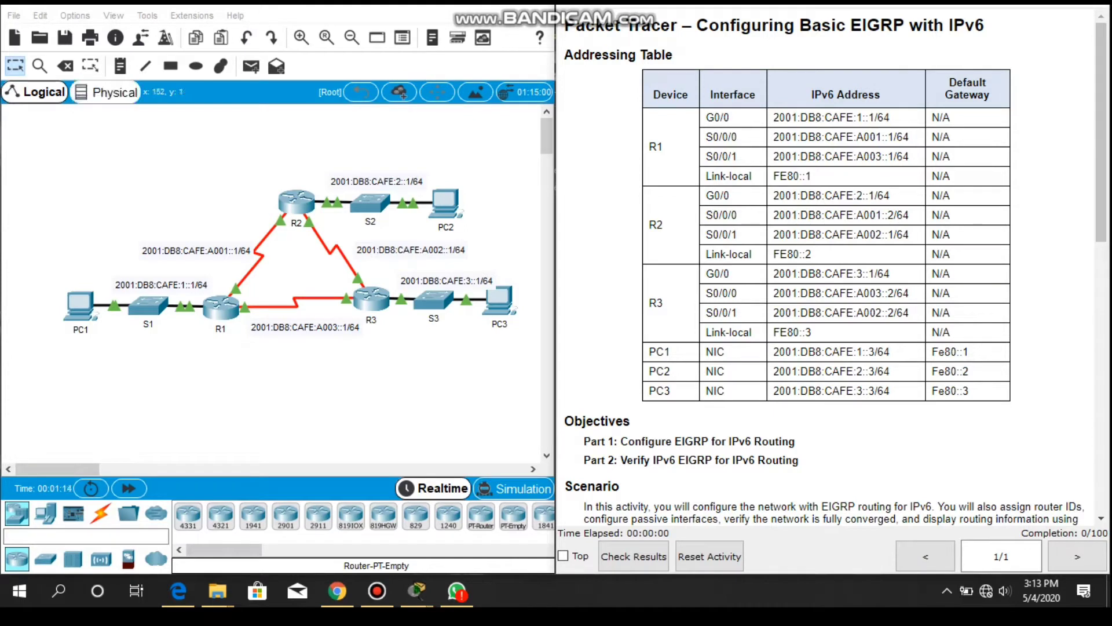
# View the user profile without changing it and read the activity instructions through the Part 1 EIGRP configuration steps
pyautogui.click(141, 37)
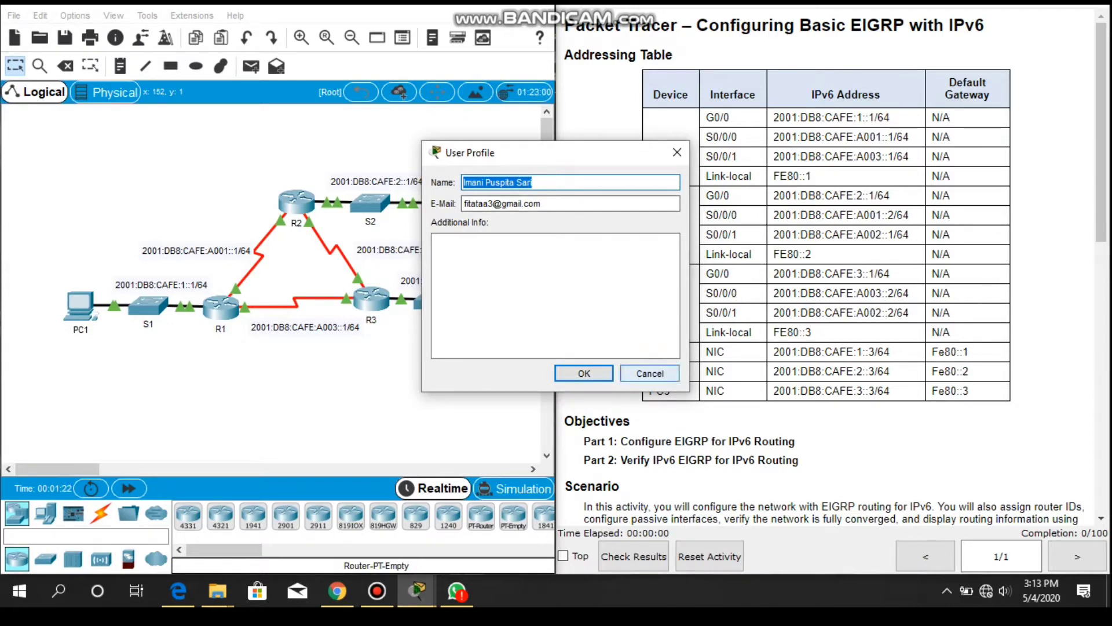
pyautogui.click(650, 373)
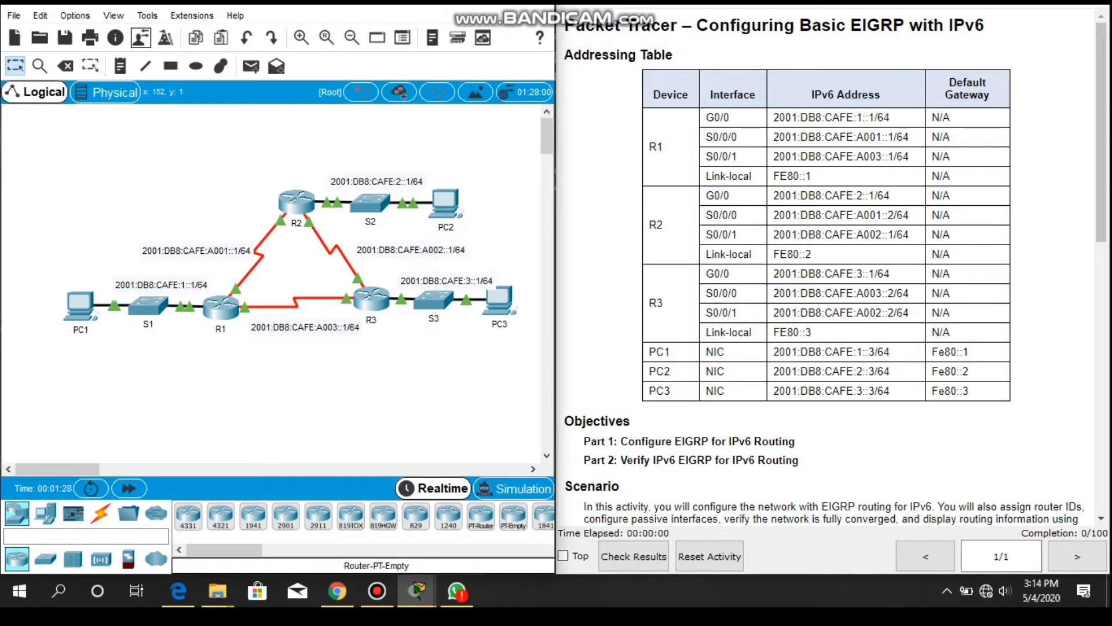
pyautogui.scroll(-5, 834, 272)
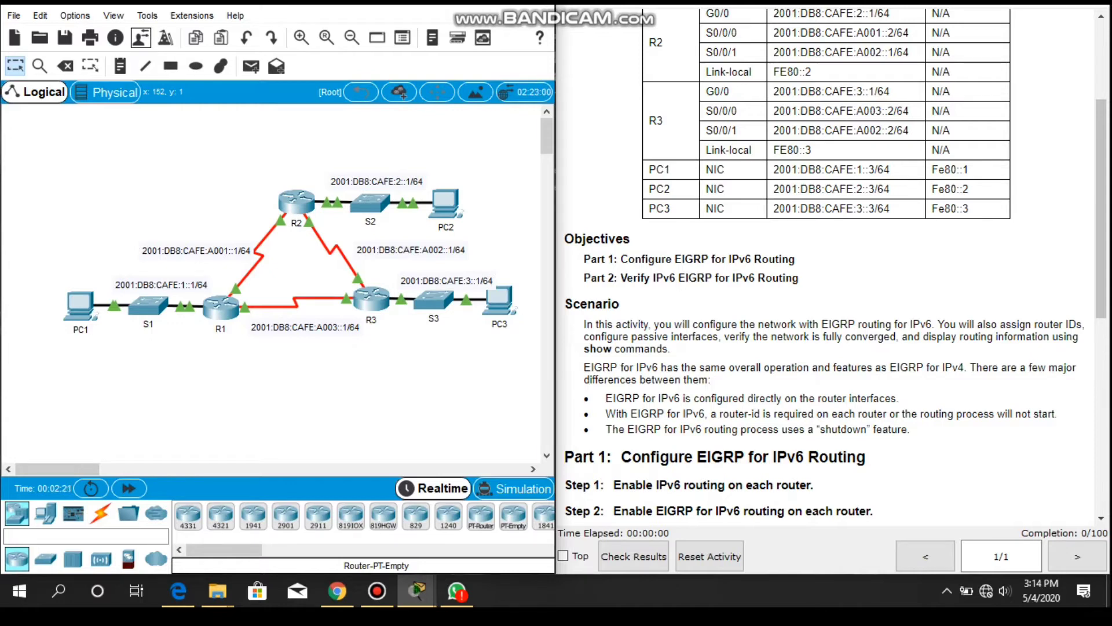
pyautogui.scroll(-5, 834, 267)
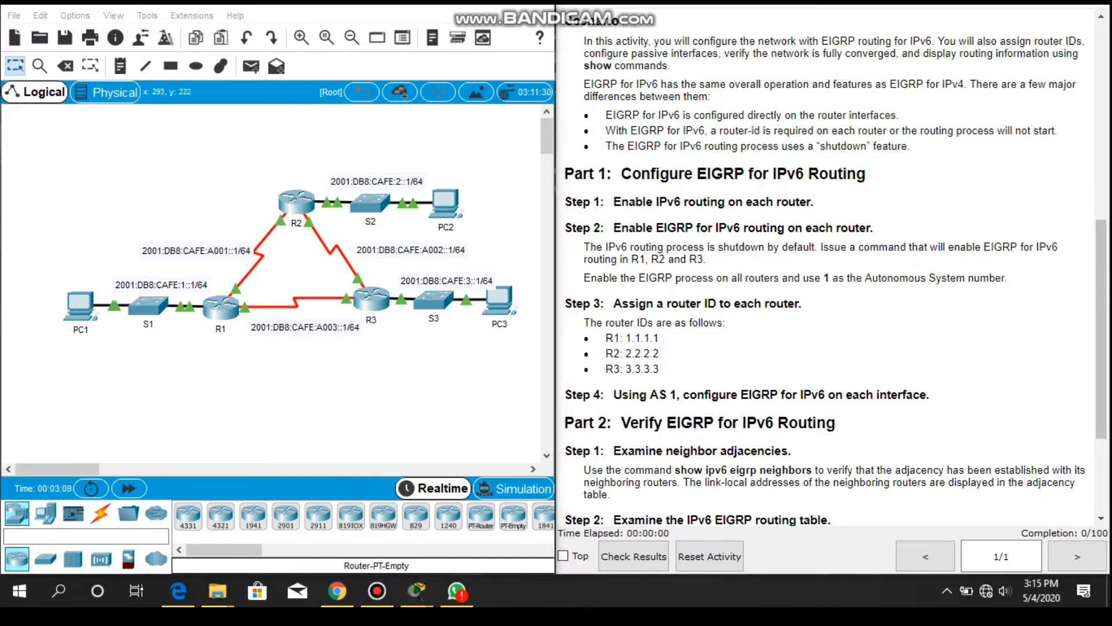
# Open router R1's command-line interface beside the instructions and start a console session
pyautogui.hotkey('alt', 'Tab')
pyautogui.click(221, 306)
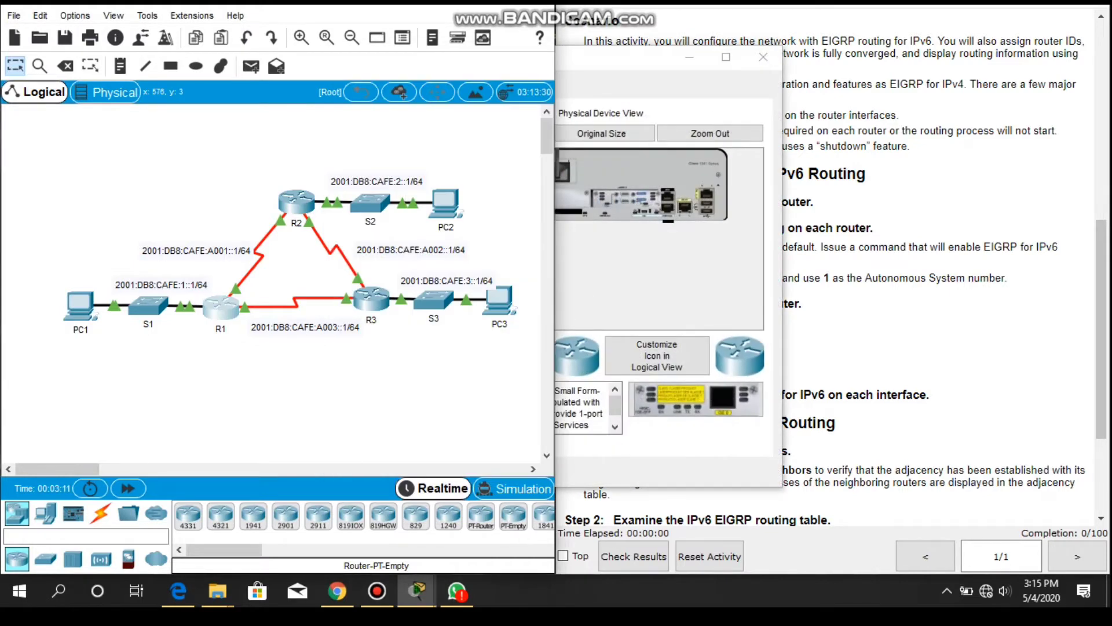
pyautogui.moveTo(820, 64); pyautogui.dragTo(334, 64)
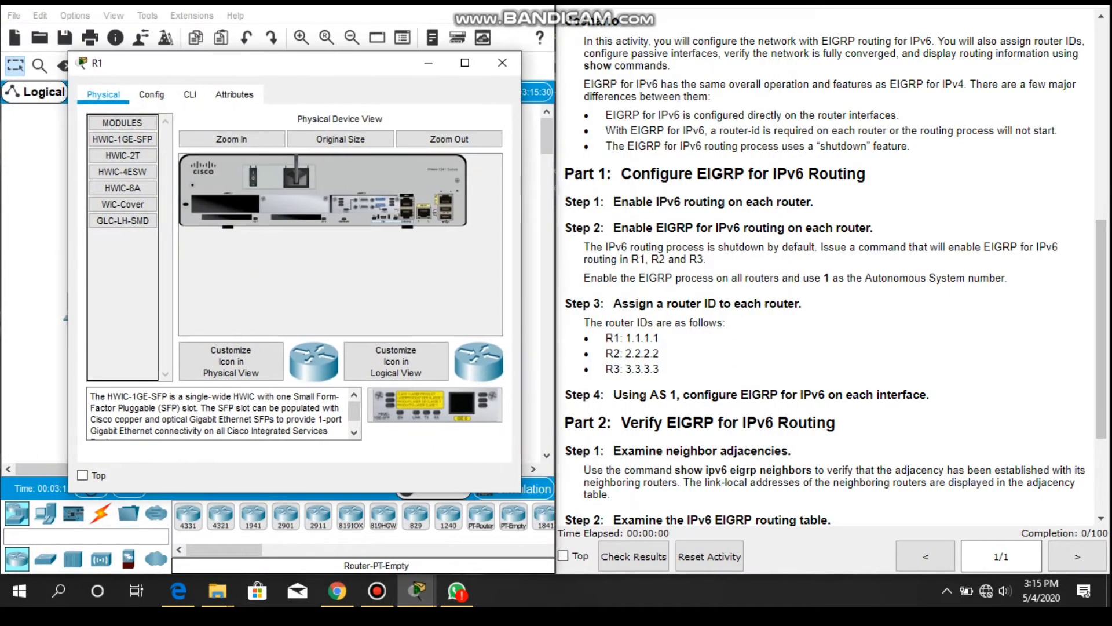
pyautogui.click(190, 95)
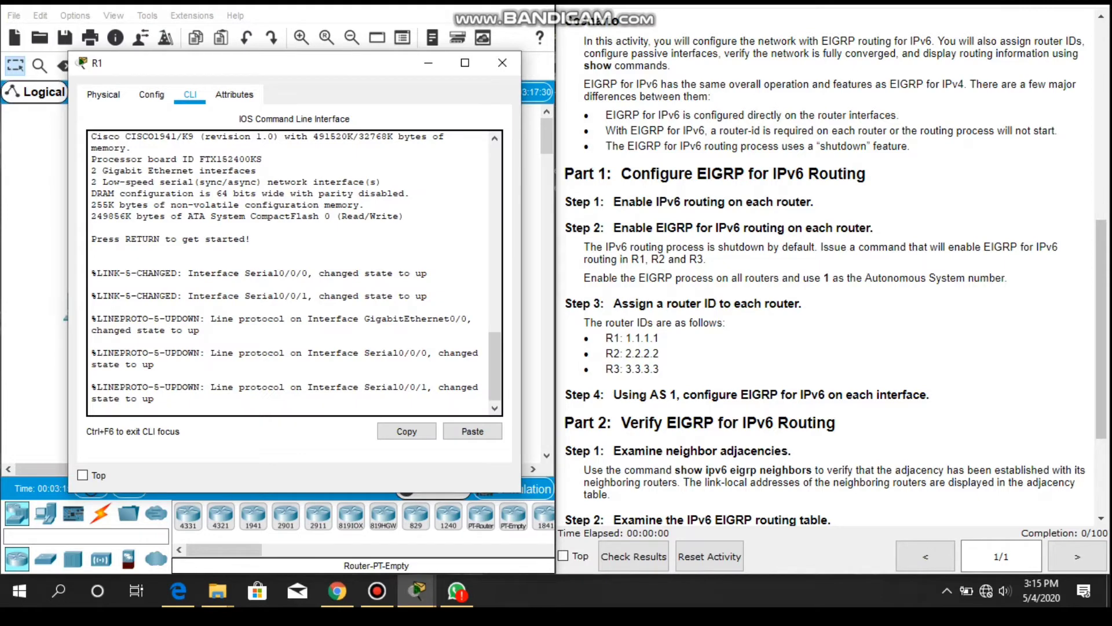
pyautogui.press('Return')
pyautogui.press('Return')
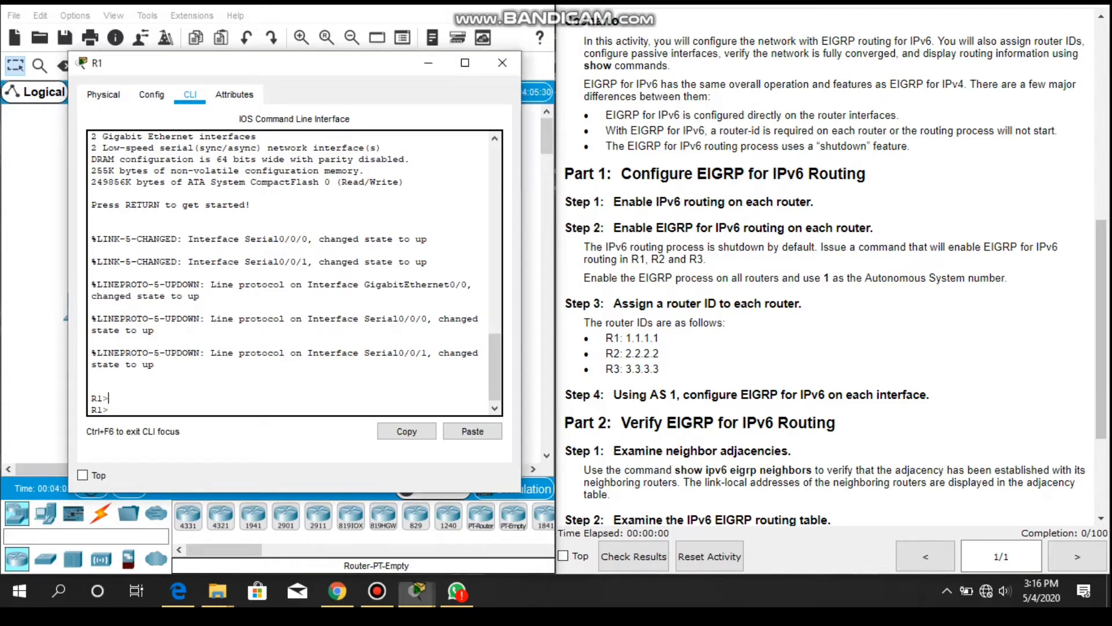
# Enter privileged EXEC mode on R1 with enable and global configuration mode with configure terminal
pyautogui.hotkey('alt', 'Tab')
pyautogui.write('en')
pyautogui.press('Tab')
pyautogui.press('Return')
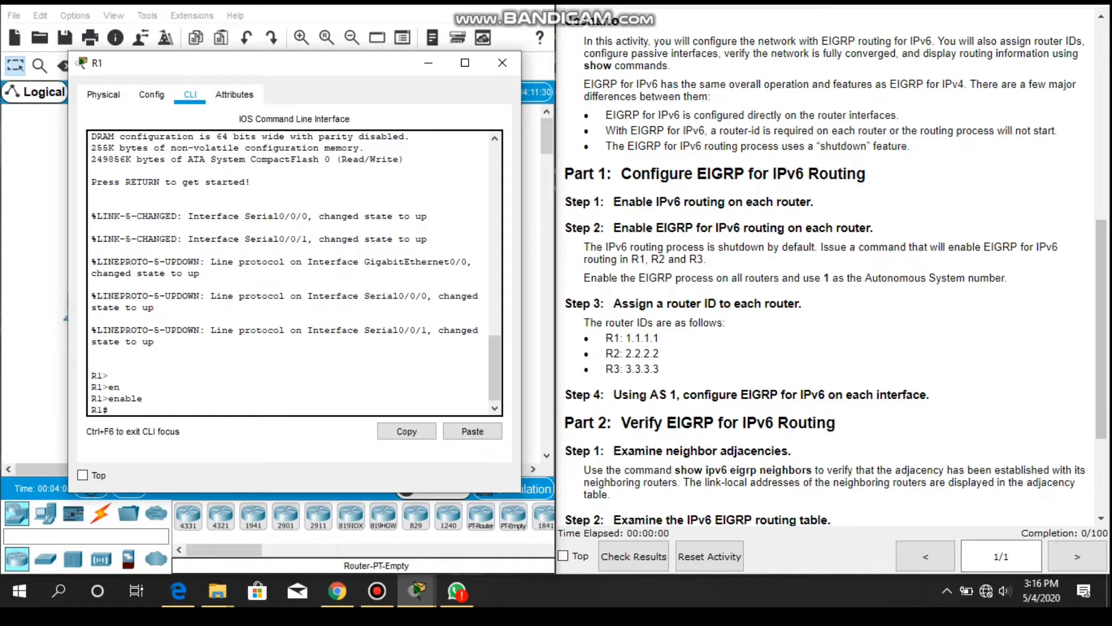
pyautogui.write('conf')
pyautogui.press('Tab')
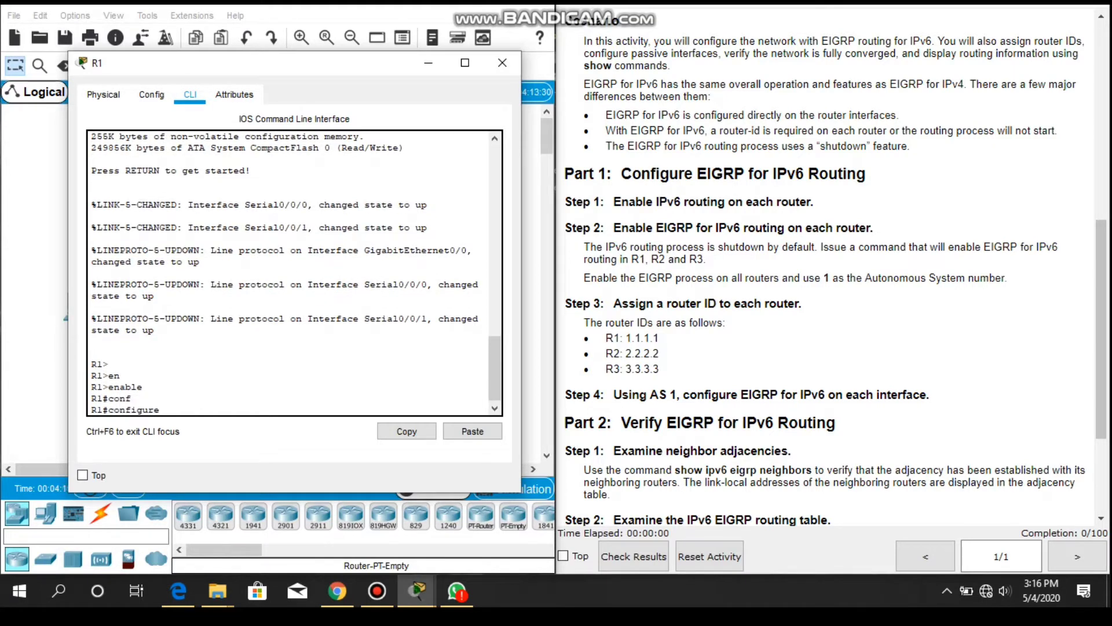
pyautogui.write('t')
pyautogui.press('Tab')
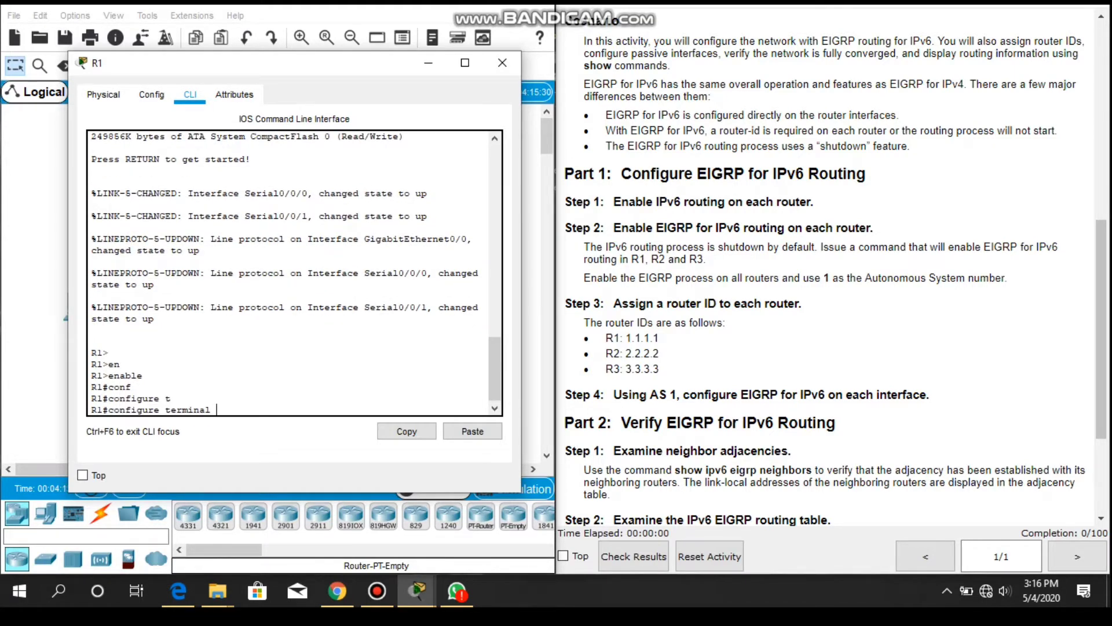
pyautogui.press('Return')
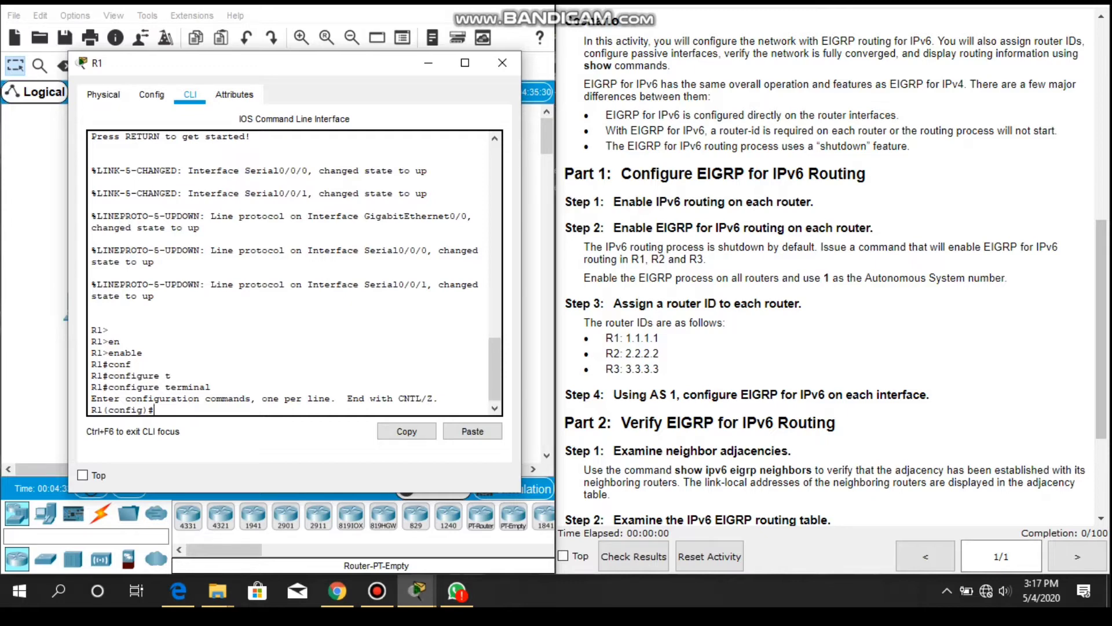
# Enable IPv6 routing on R1 with ipv6 unicast-routing and minimize its window
pyautogui.write('ipv6 uni')
pyautogui.press('Tab')
pyautogui.press('Return')
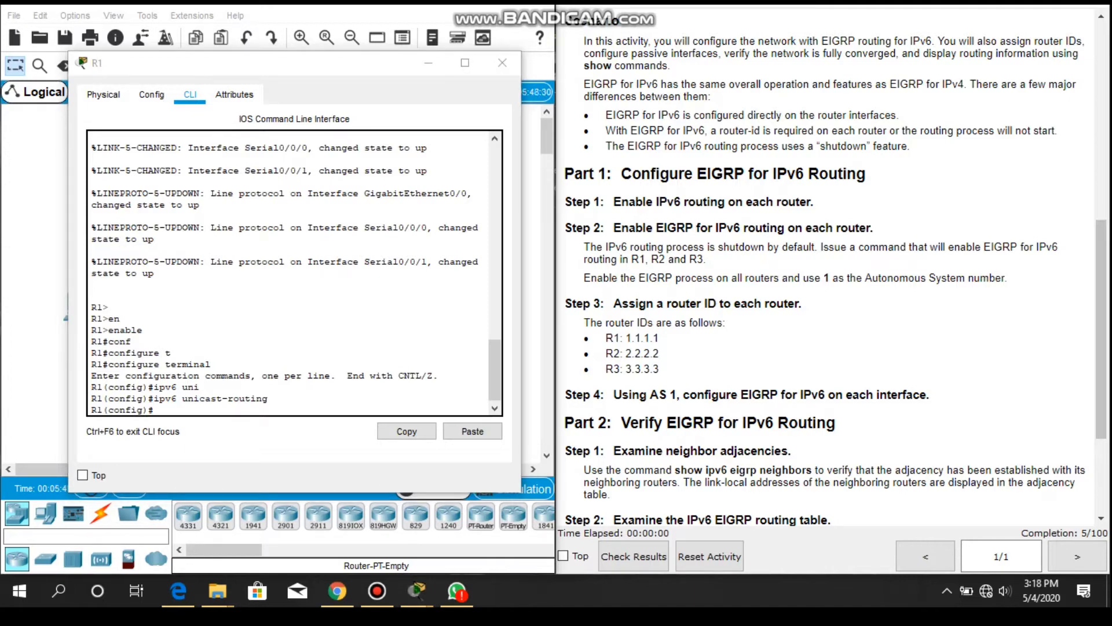
pyautogui.click(429, 63)
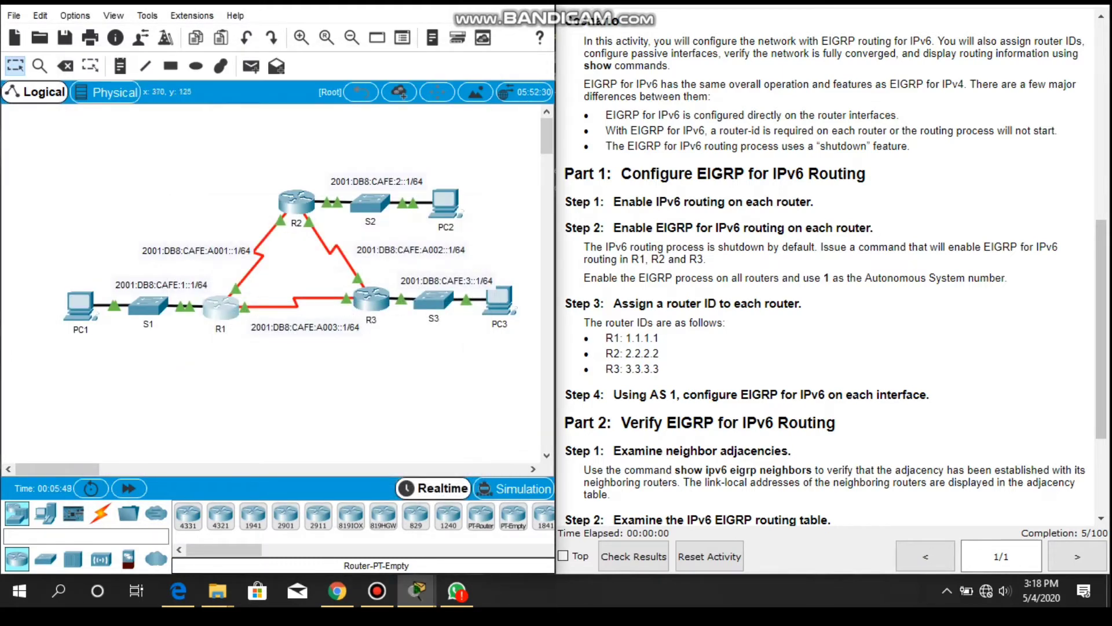
# Open router R2's command-line interface and enter global configuration mode using en and conf t
pyautogui.click(296, 201)
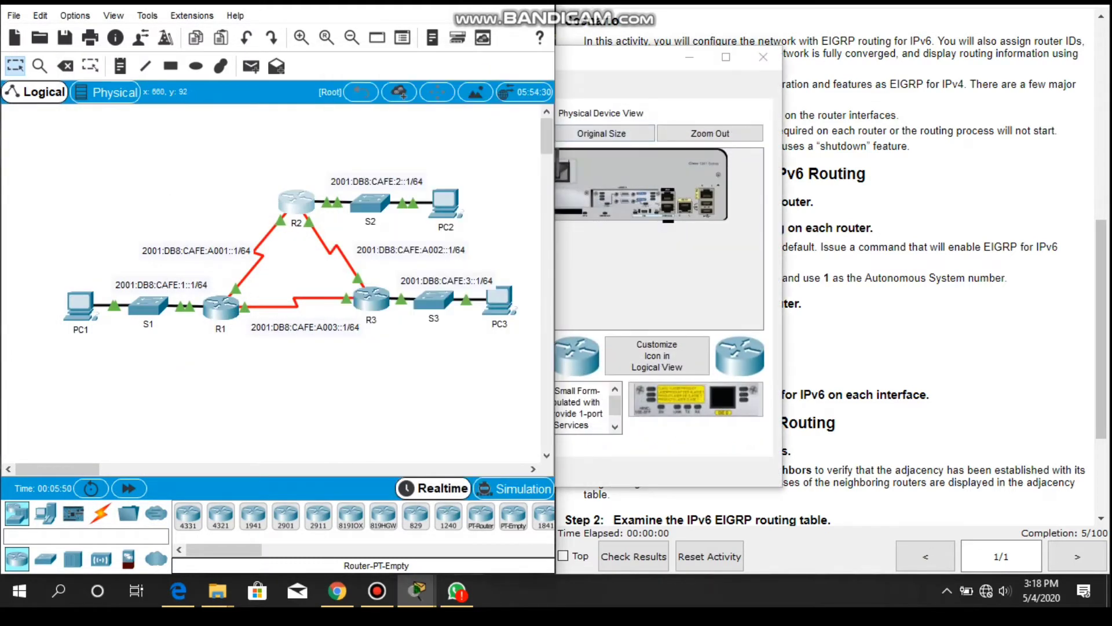
pyautogui.click(450, 88)
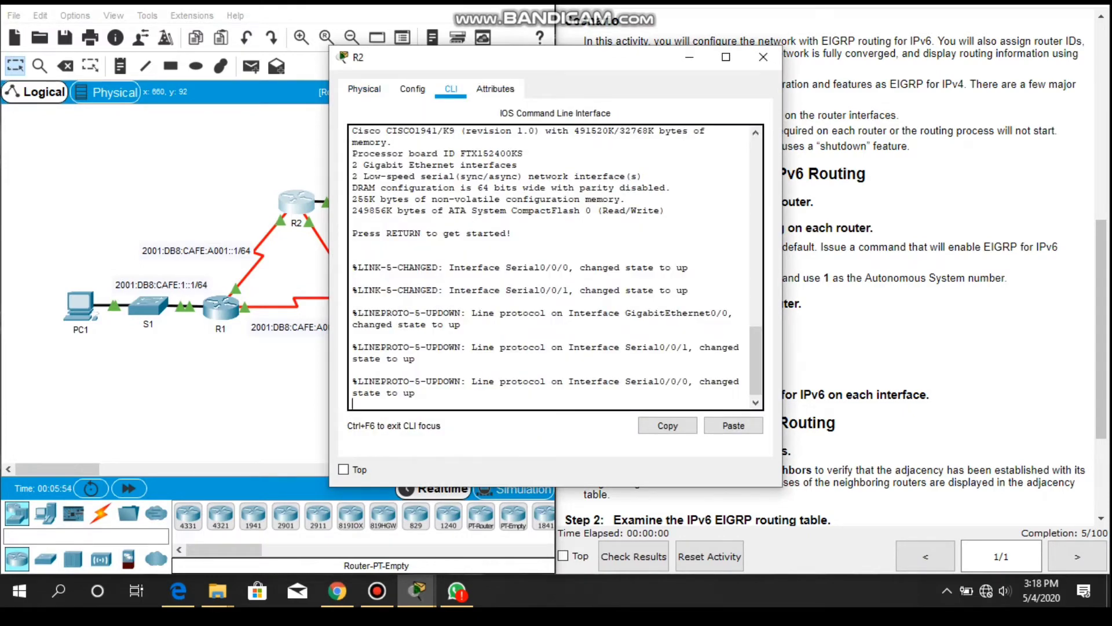
pyautogui.press('Return')
pyautogui.press('Return')
pyautogui.write('en')
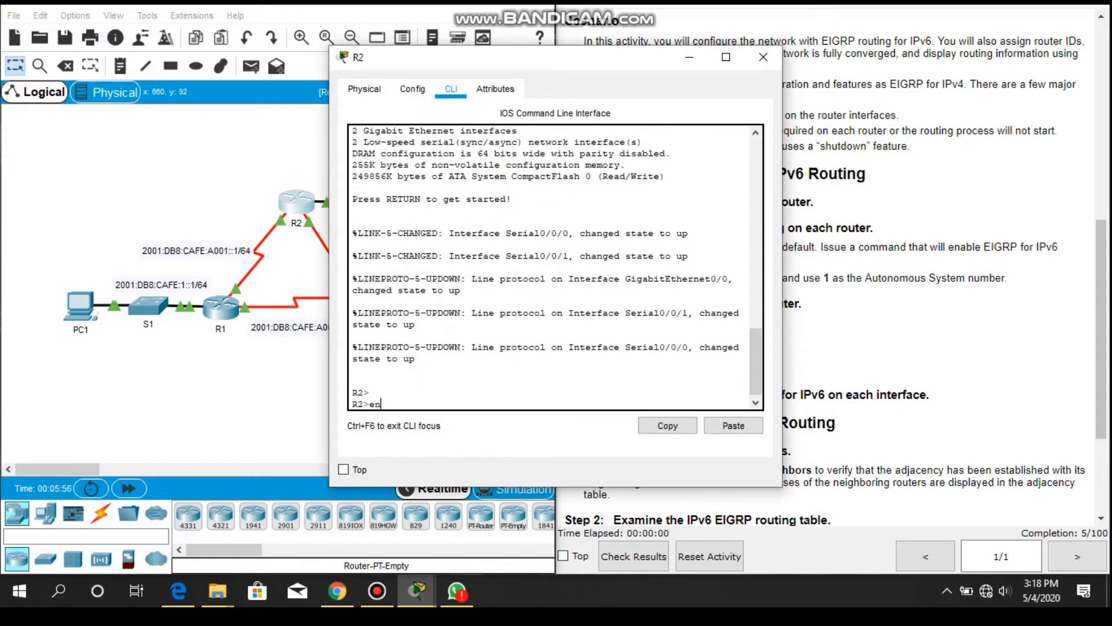
pyautogui.press('Return')
pyautogui.write('conf t')
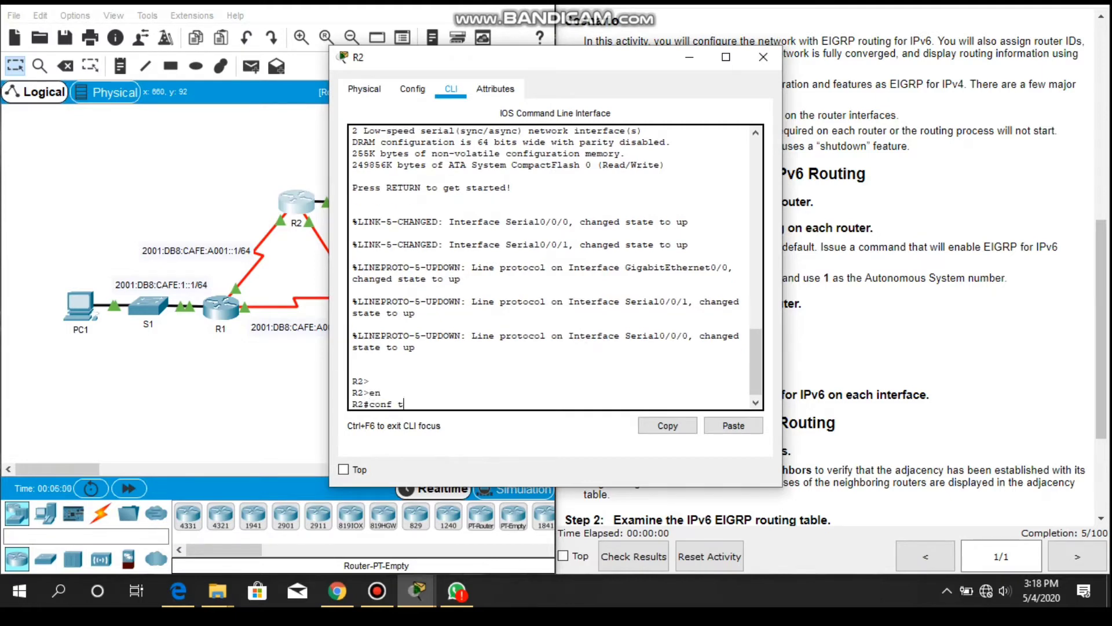
pyautogui.press('Return')
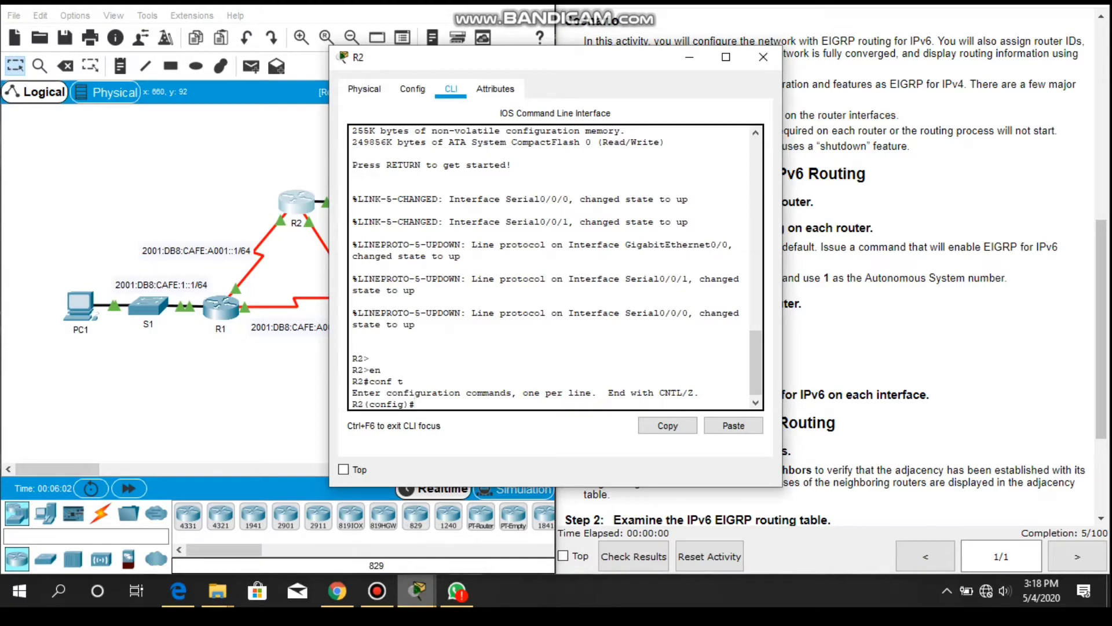
# Show the R1 and R2 command-line windows side by side for comparison
pyautogui.moveTo(415, 591)
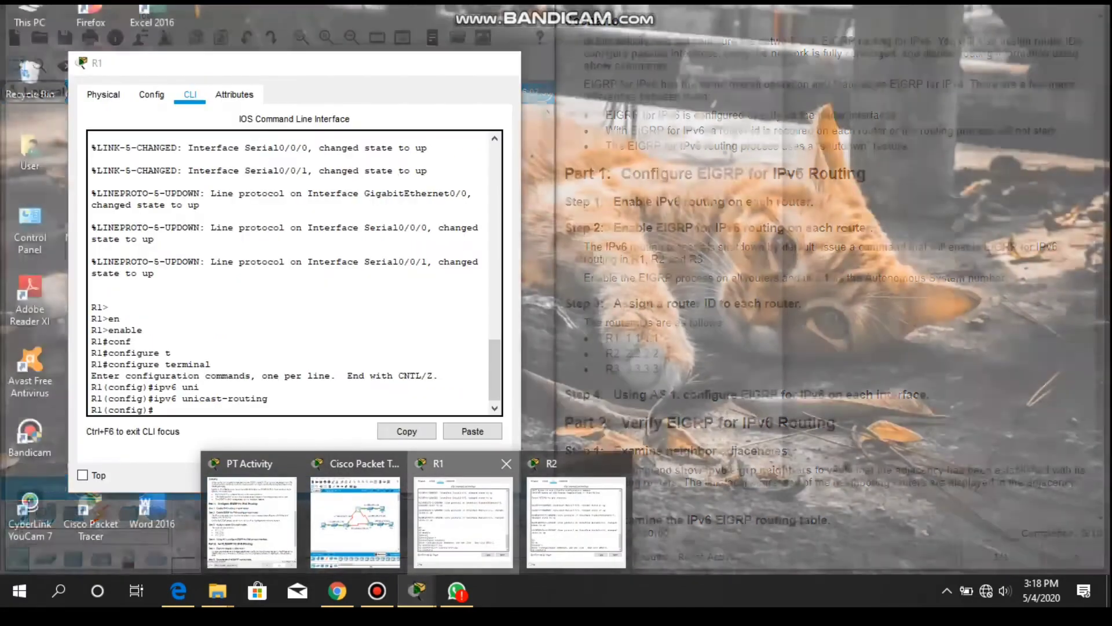
pyautogui.click(464, 516)
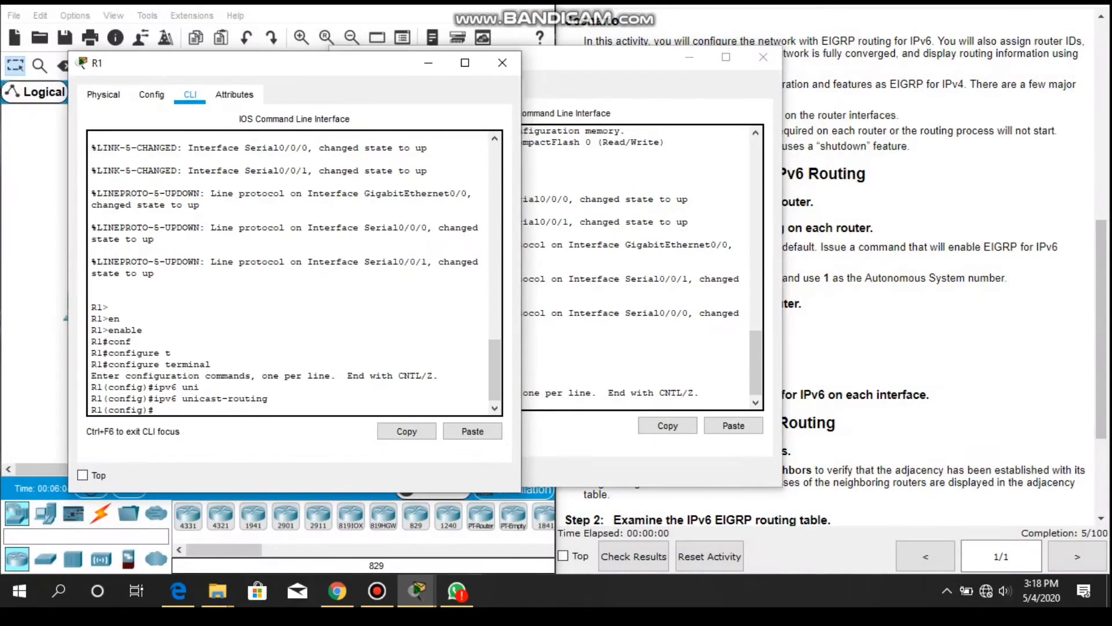
pyautogui.moveTo(607, 60); pyautogui.dragTo(827, 51)
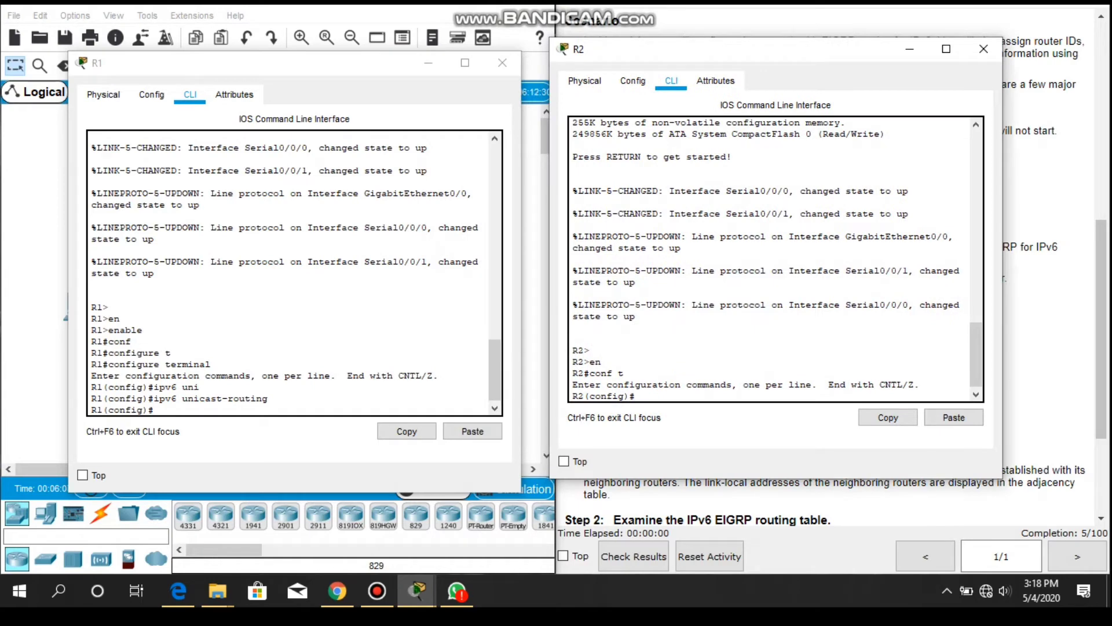
# Enable IPv6 routing on R2 with ipv6 unicast-routing and minimize both router windows
pyautogui.write('ipv6 uni')
pyautogui.press('Tab')
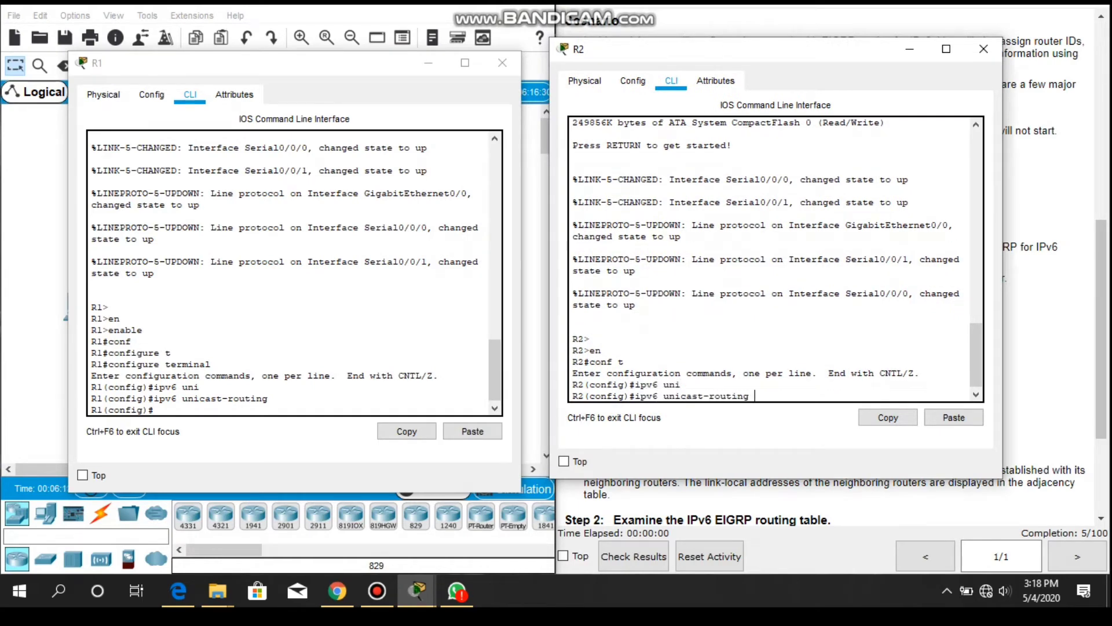
pyautogui.press('Return')
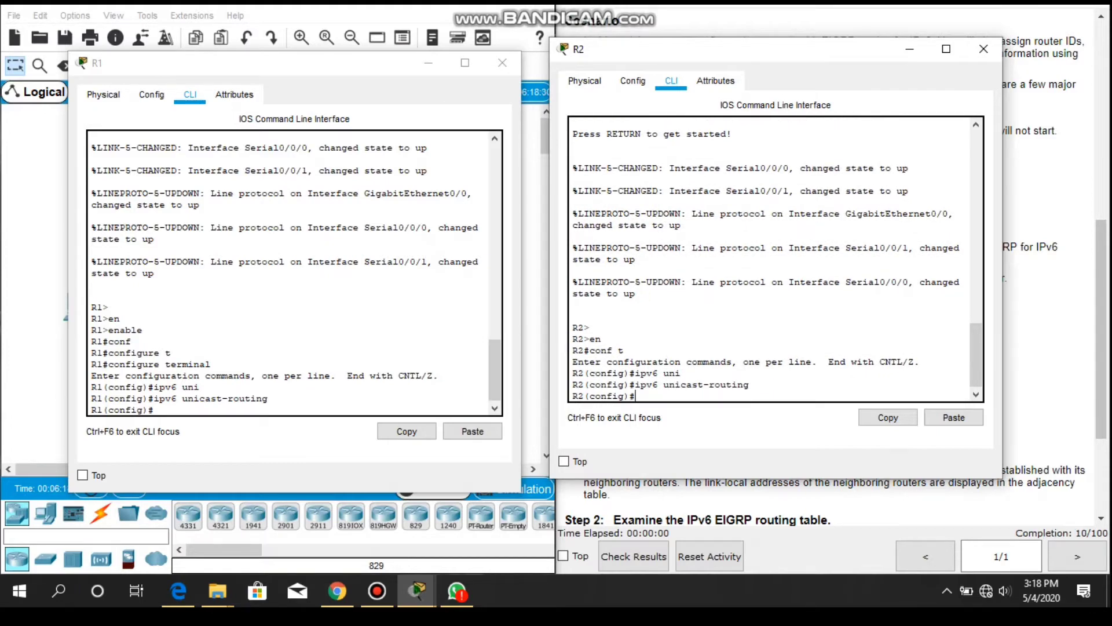
pyautogui.click(909, 48)
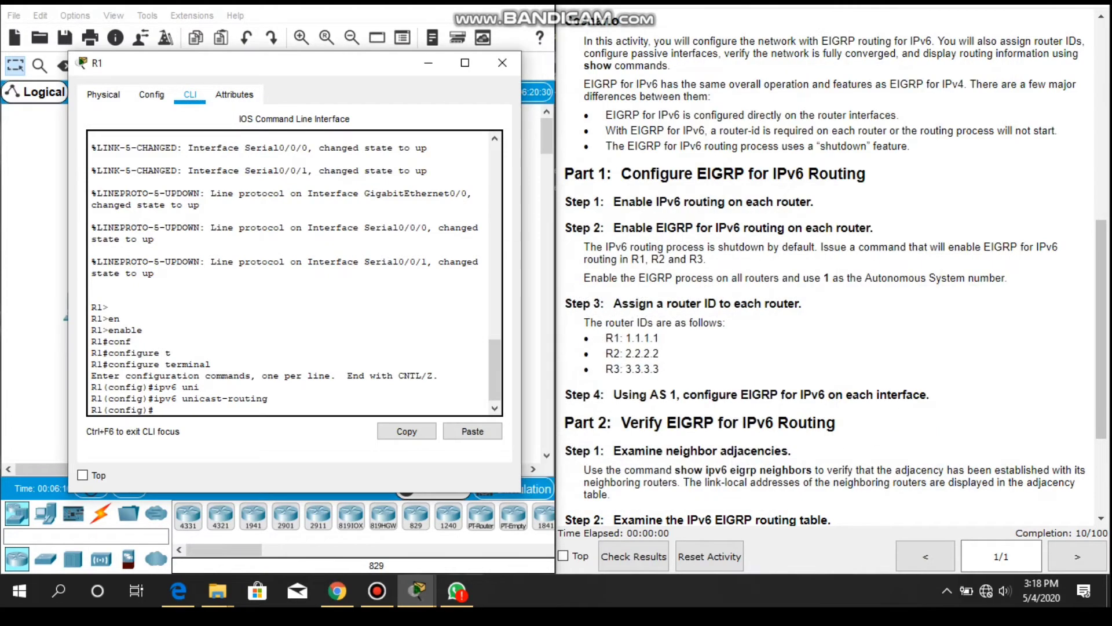
pyautogui.click(429, 63)
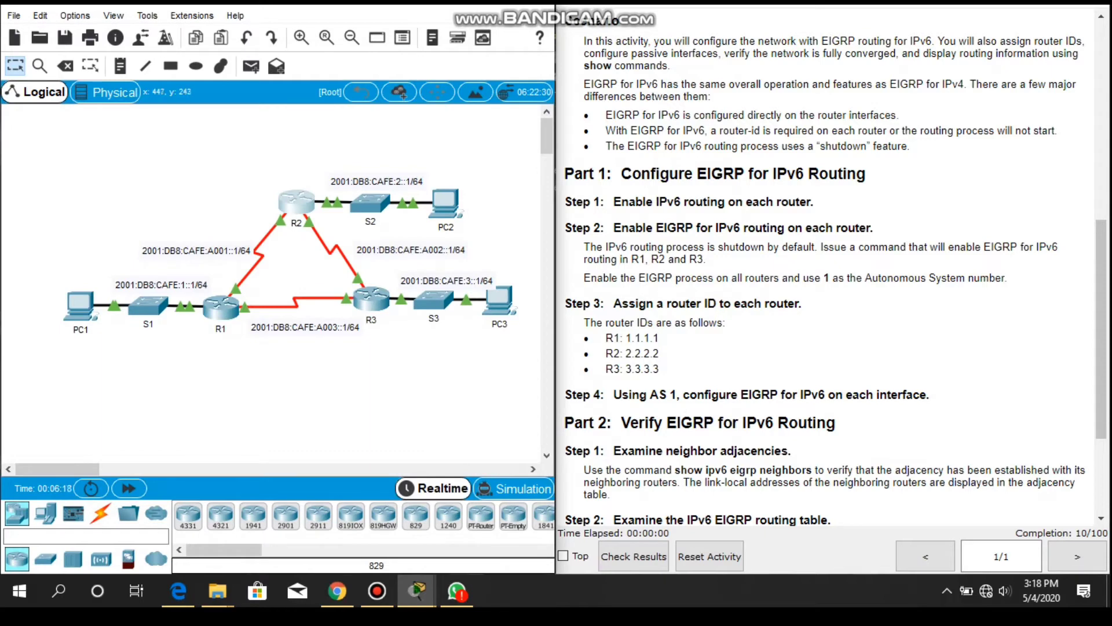
# Open router R3's command-line interface and enter global configuration mode using en and conf t
pyautogui.click(371, 298)
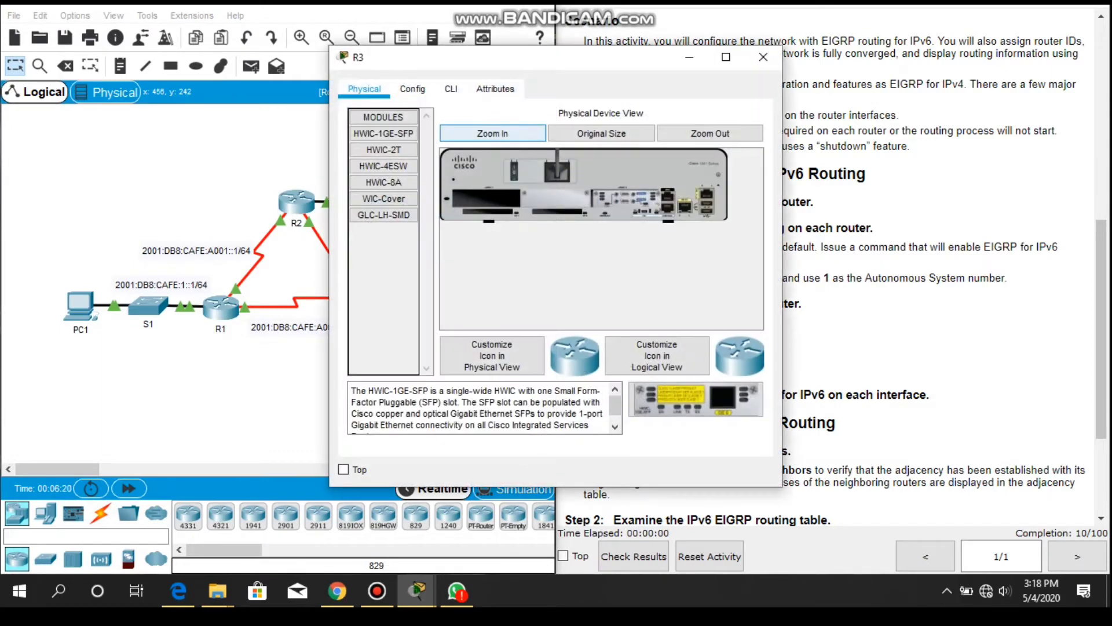
pyautogui.click(451, 89)
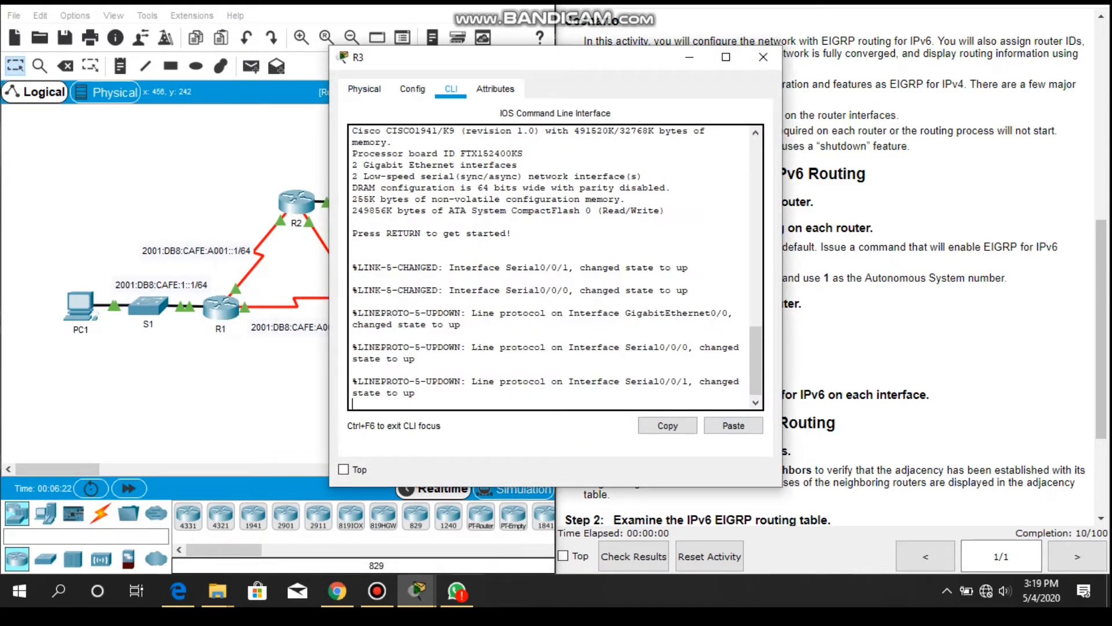
pyautogui.press('Return')
pyautogui.press('Return')
pyautogui.write('en')
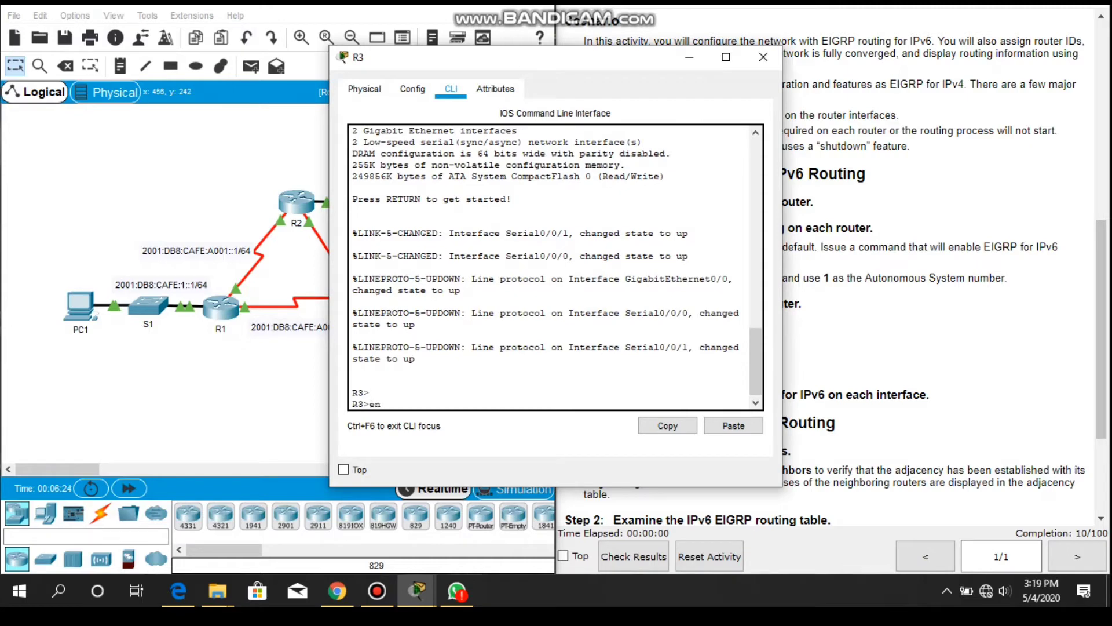
pyautogui.press('Return')
pyautogui.write('conf')
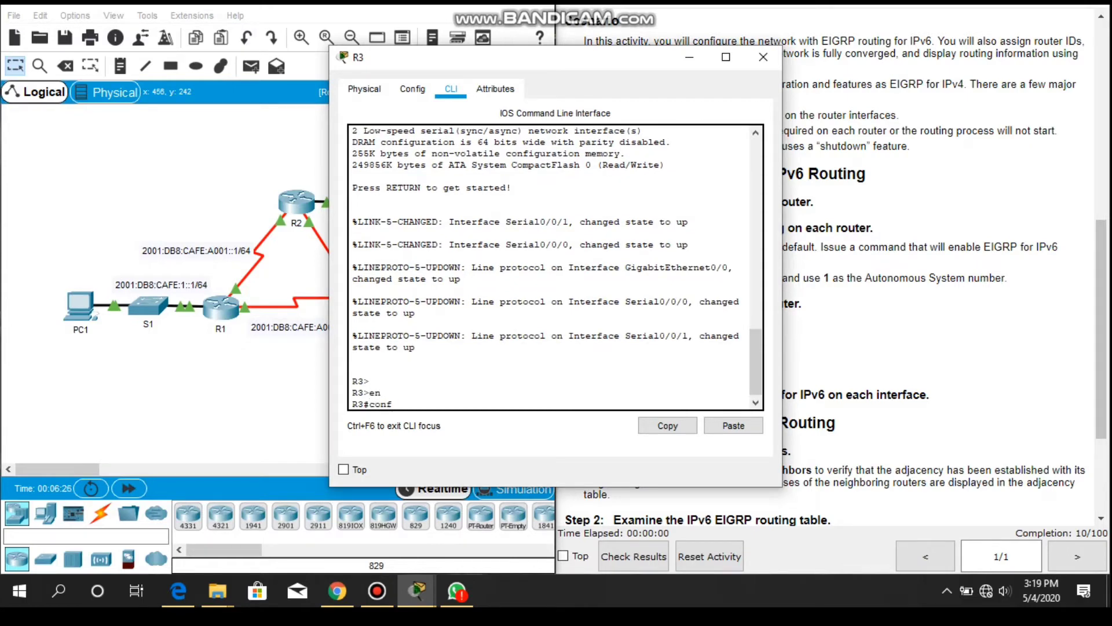
pyautogui.write(' t')
pyautogui.press('Return')
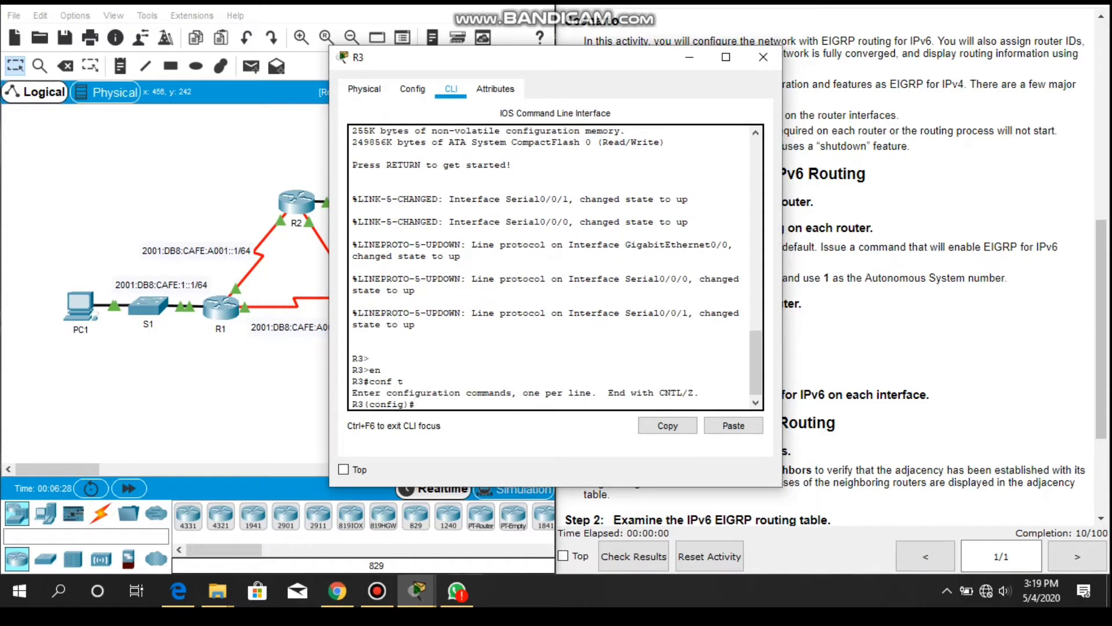
# Enable IPv6 routing on R3 with ipv6 unicast-routing and minimize its window
pyautogui.write('ipv6 uni')
pyautogui.press('Tab')
pyautogui.press('Return')
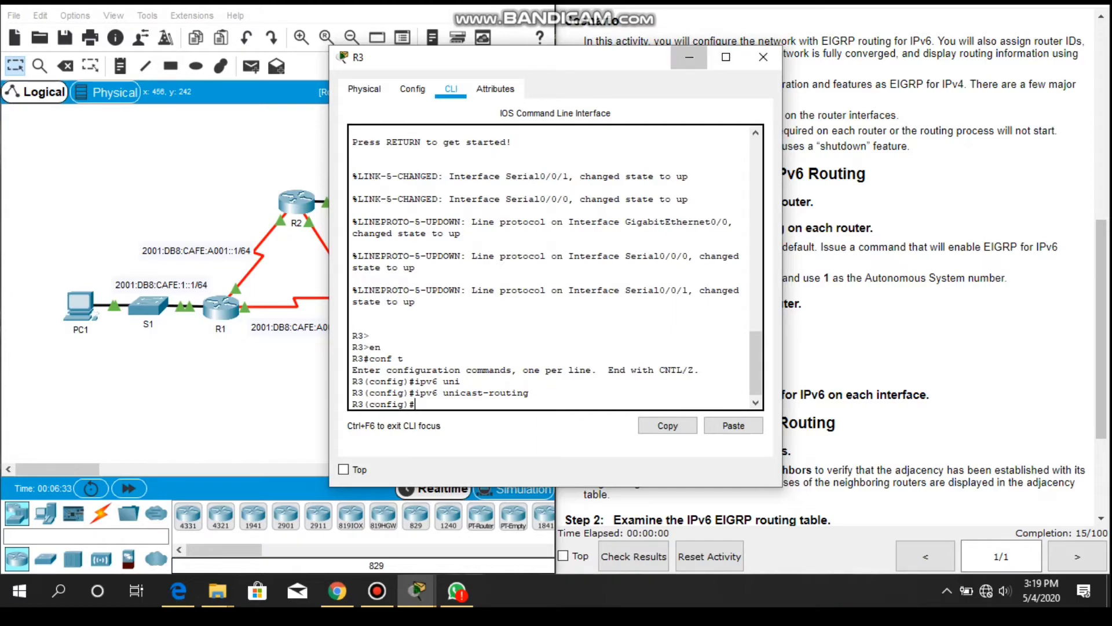
pyautogui.click(689, 58)
# Restore router R1's command-line window and place the cursor at its configuration prompt
pyautogui.moveTo(417, 591)
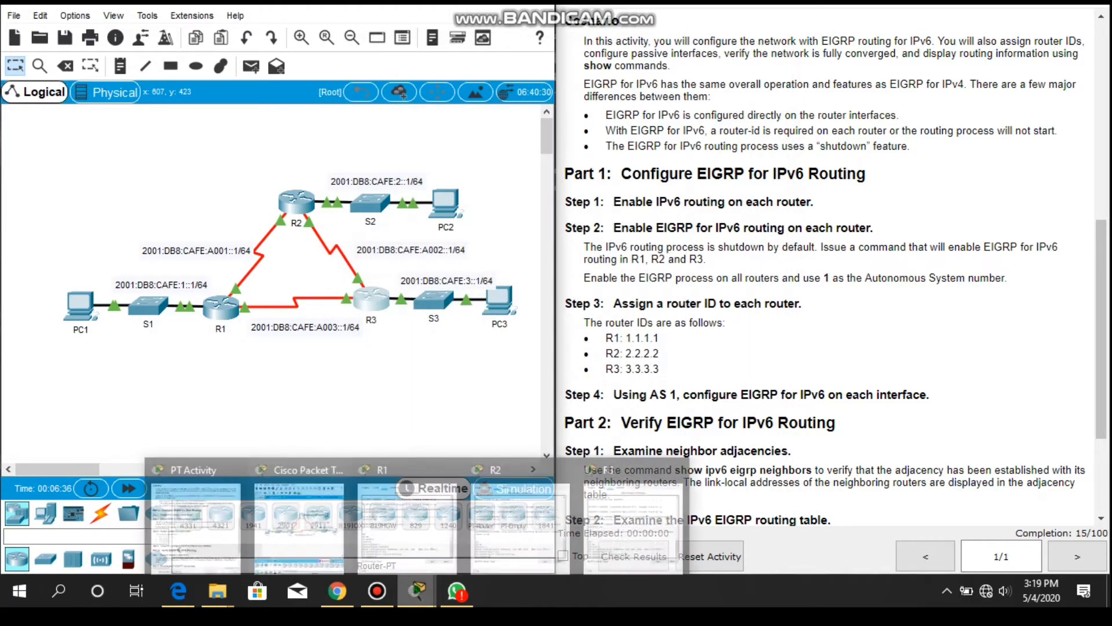
pyautogui.click(407, 522)
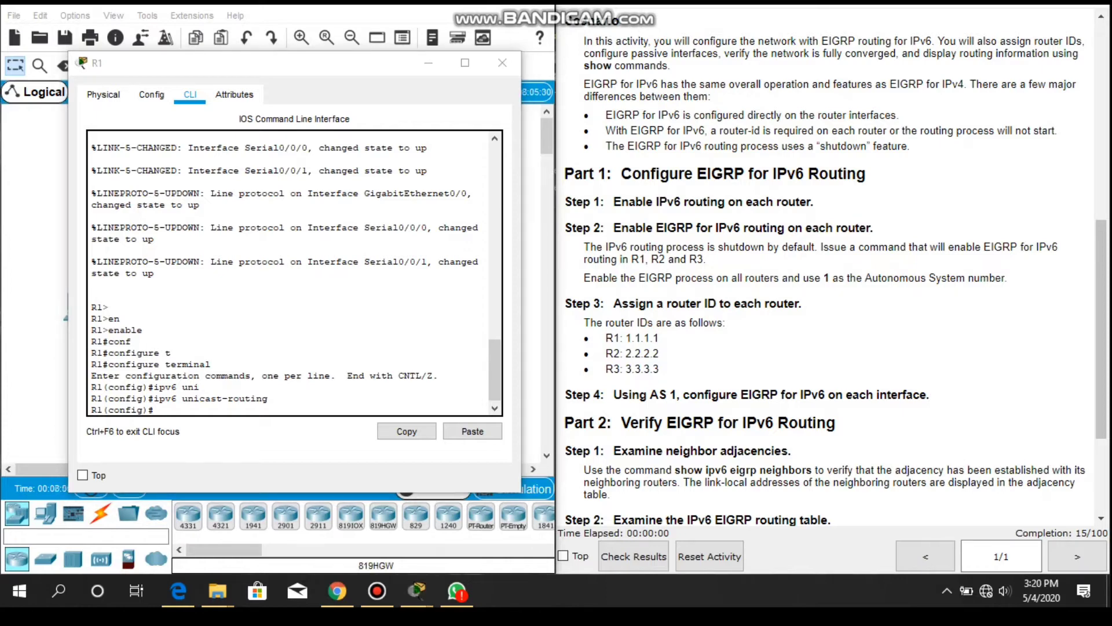
pyautogui.click(154, 409)
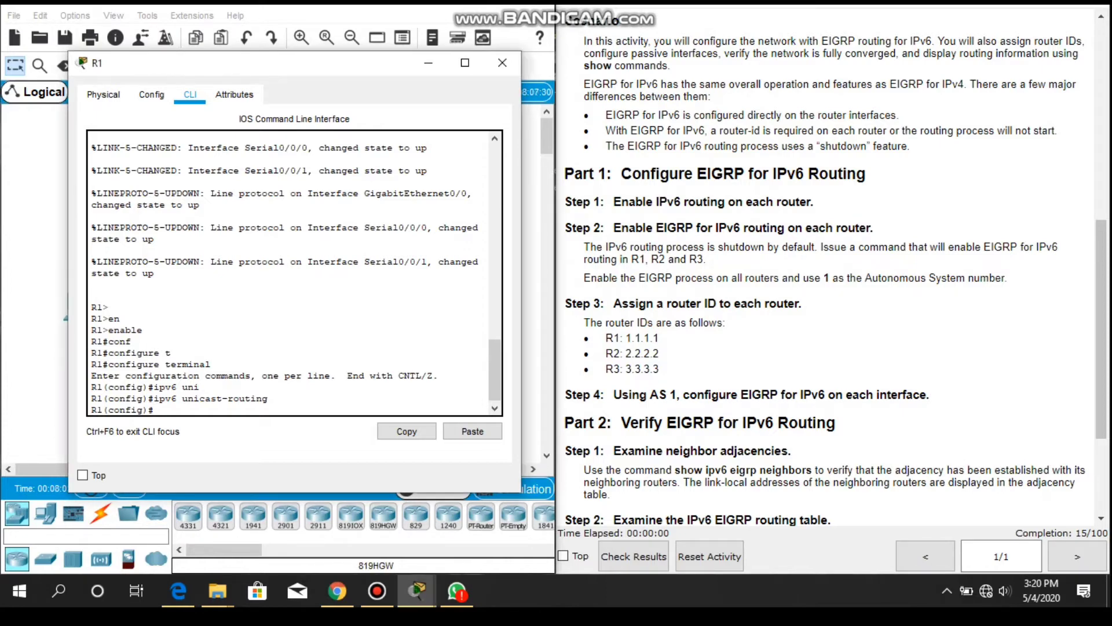
# Try to start the EIGRP process on R1 with the command router ipv6 eigrp 1
pyautogui.write('rout')
pyautogui.press('Tab')
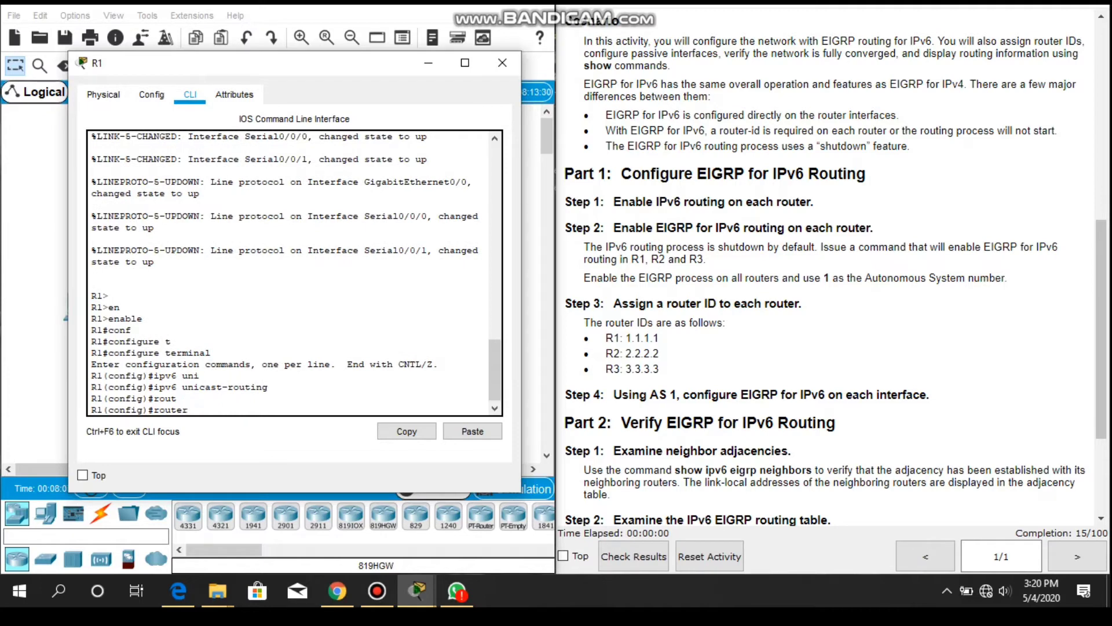
pyautogui.write('ipv6 eig')
pyautogui.press('Tab')
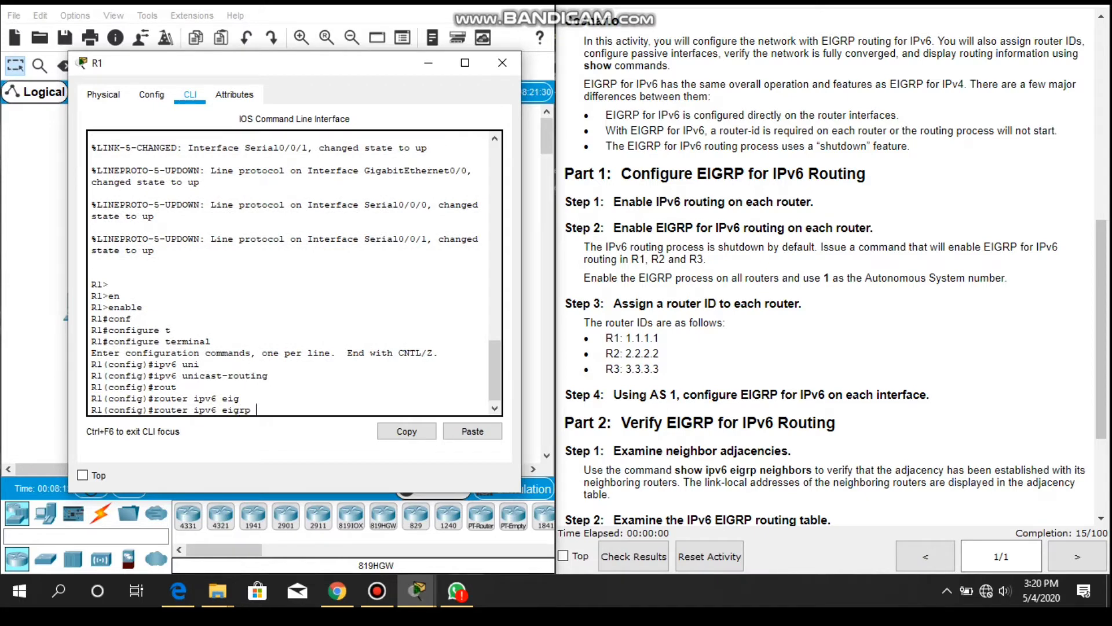
pyautogui.write('1')
pyautogui.press('Return')
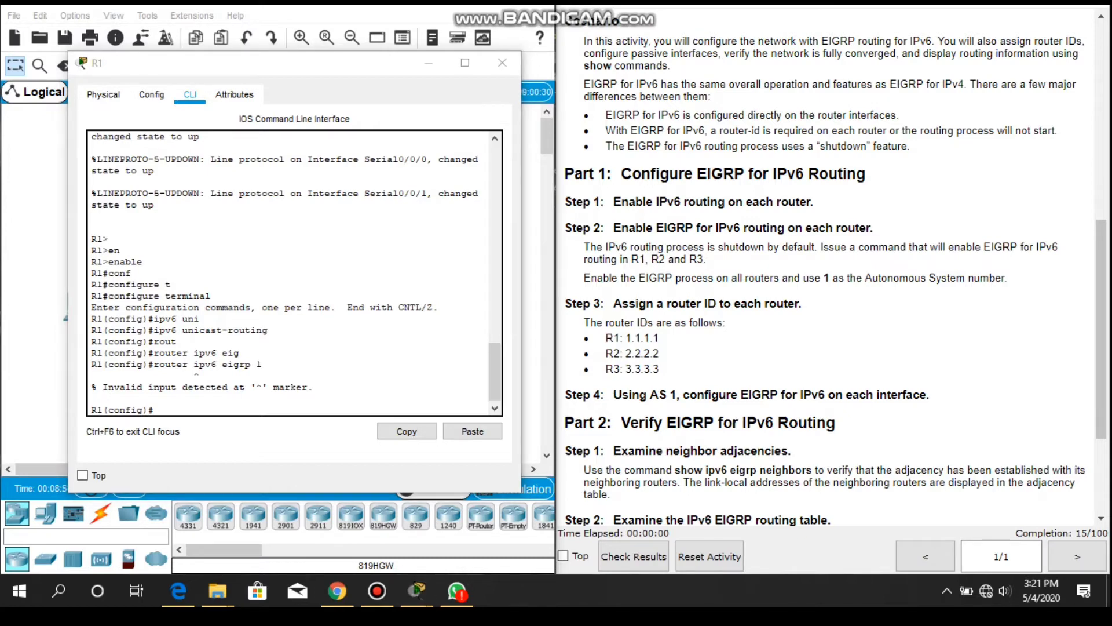
# Start the EIGRP for IPv6 process with autonomous system 1 on R1 using ipv6 router eigrp 1
pyautogui.click(154, 409)
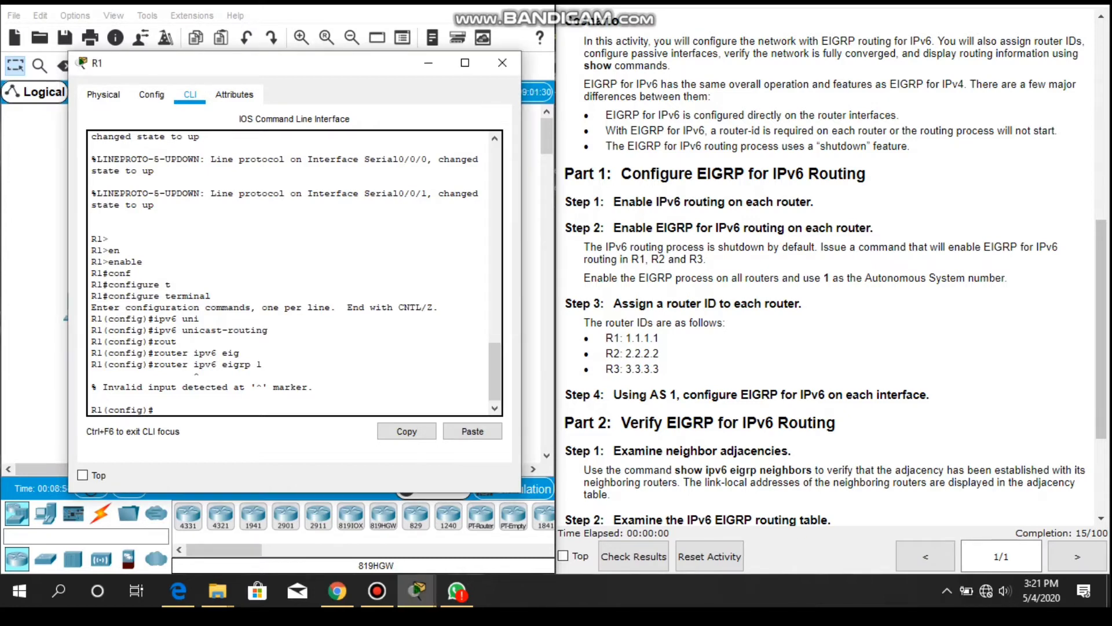
pyautogui.write('ipv6 rou')
pyautogui.press('Tab')
pyautogui.write('ter')
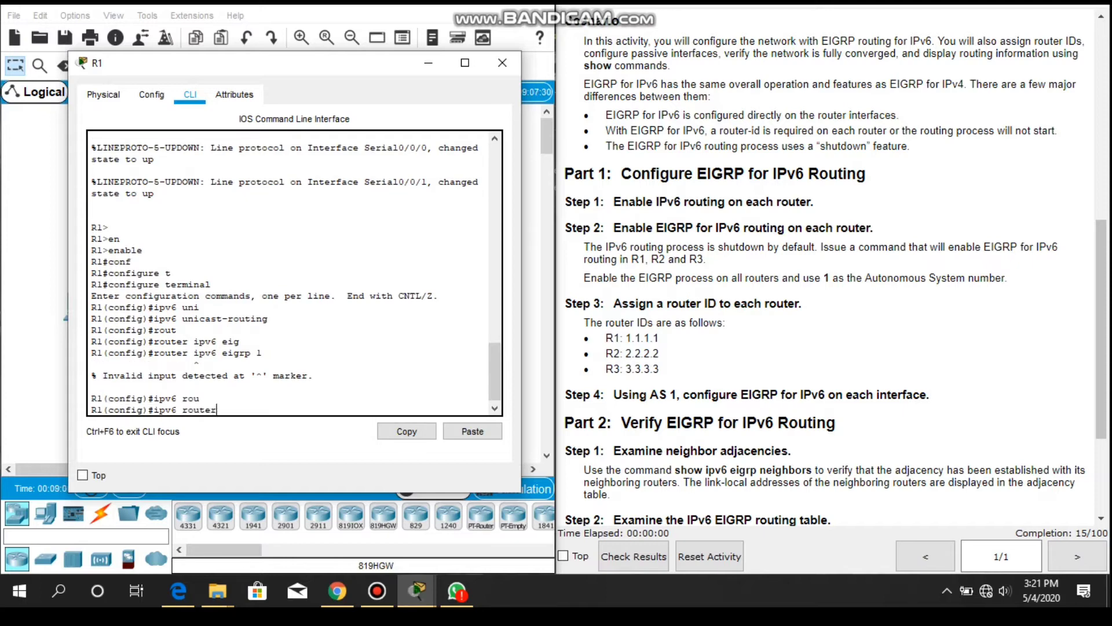
pyautogui.write(' eigrp 1')
pyautogui.press('Return')
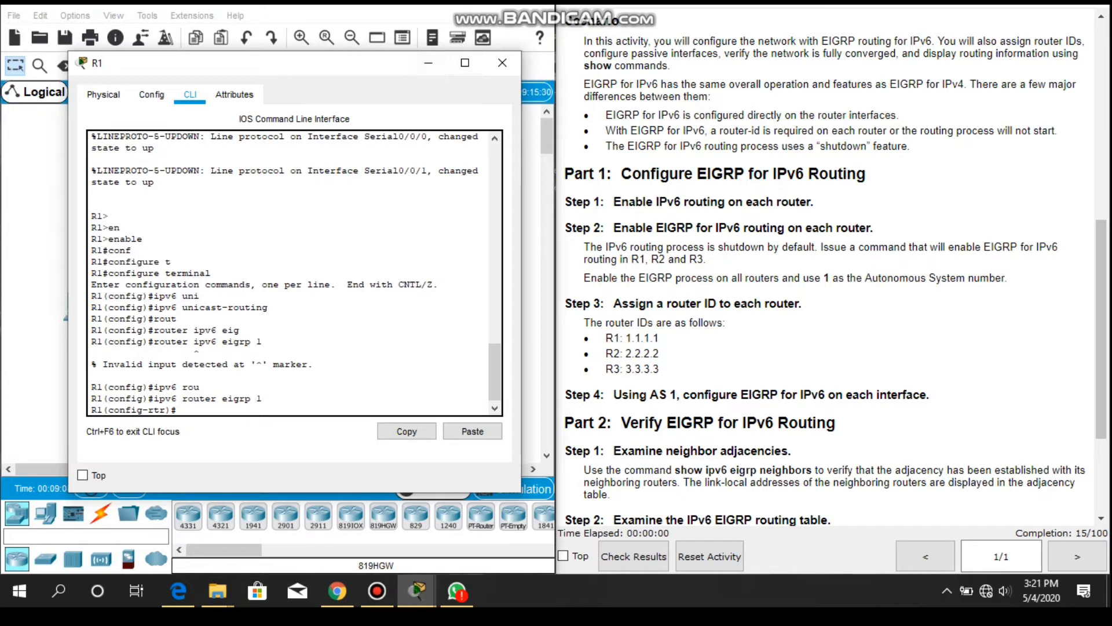
# Copy the ipv6 router eigrp 1 command from R1's console and switch to R2's command-line window
pyautogui.moveTo(263, 398); pyautogui.dragTo(148, 398)
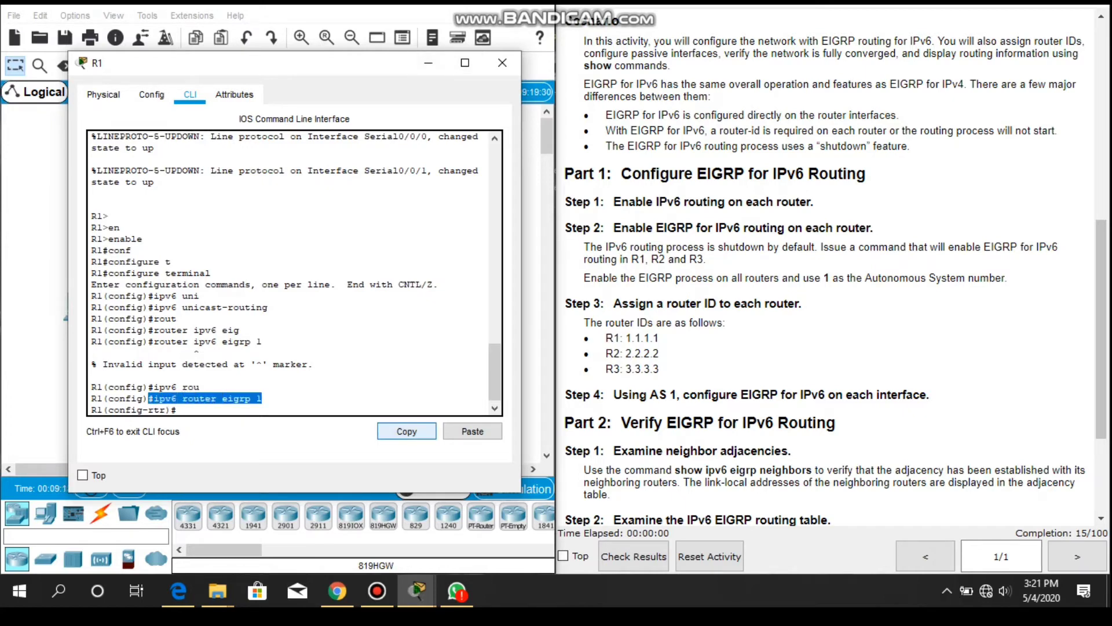
pyautogui.click(406, 431)
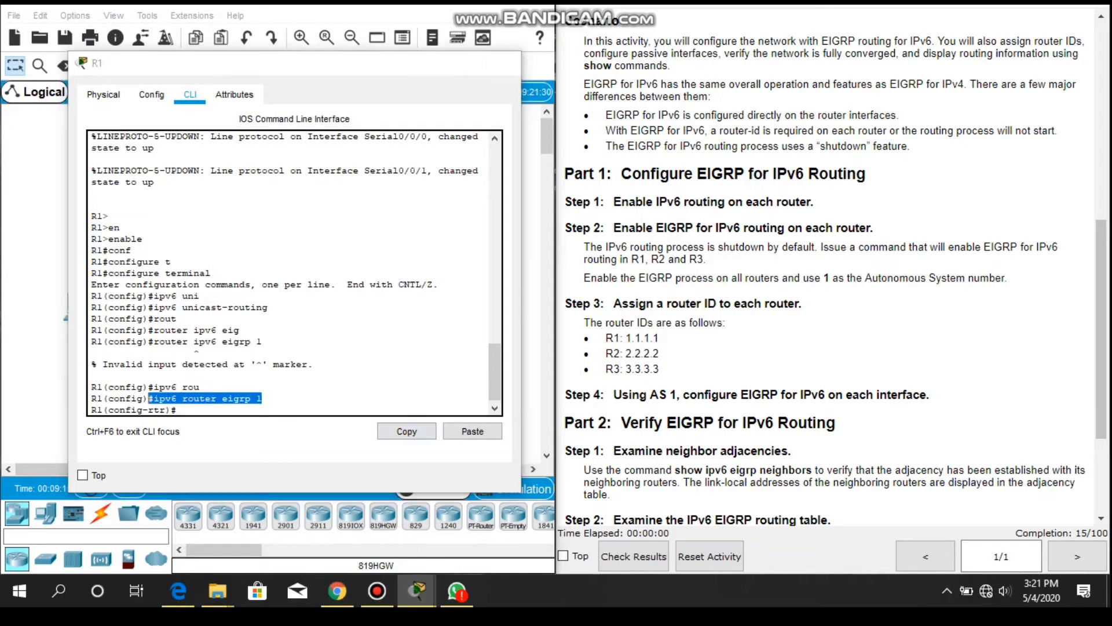
pyautogui.click(429, 62)
pyautogui.moveTo(416, 591)
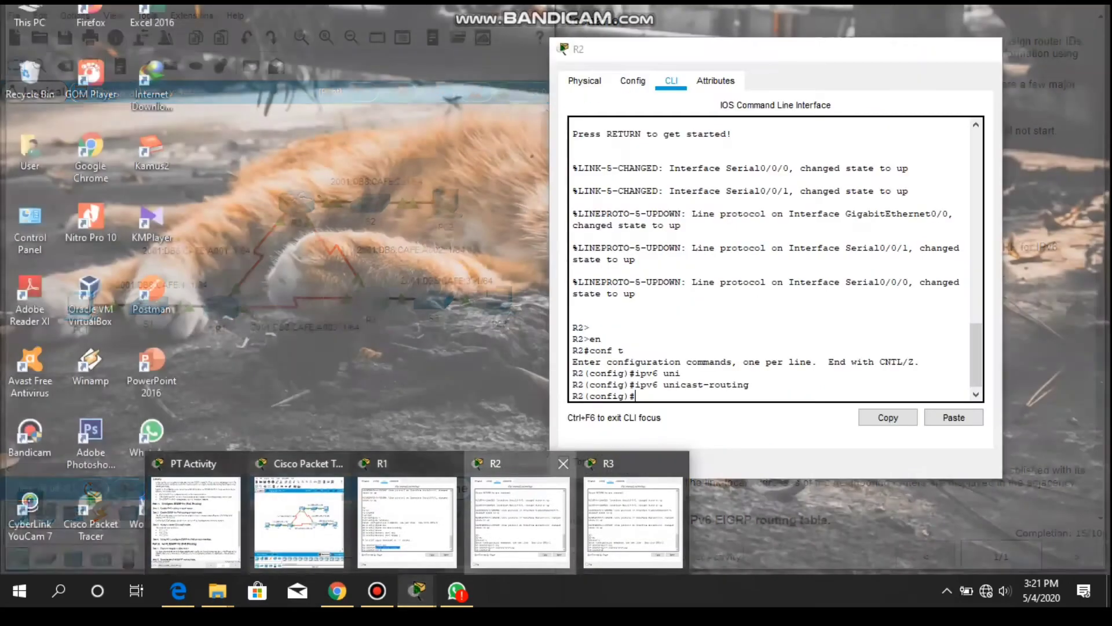
pyautogui.click(520, 522)
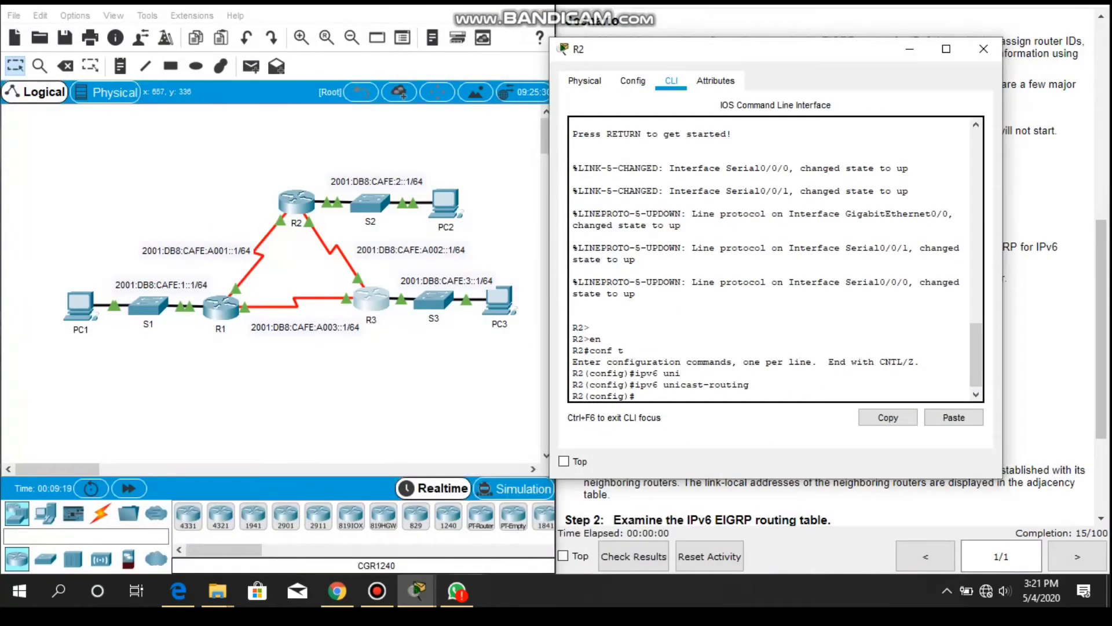
# Paste the copied command on R2, remove the extra #, run ipv6 router eigrp 1 and minimize the window
pyautogui.click(954, 417)
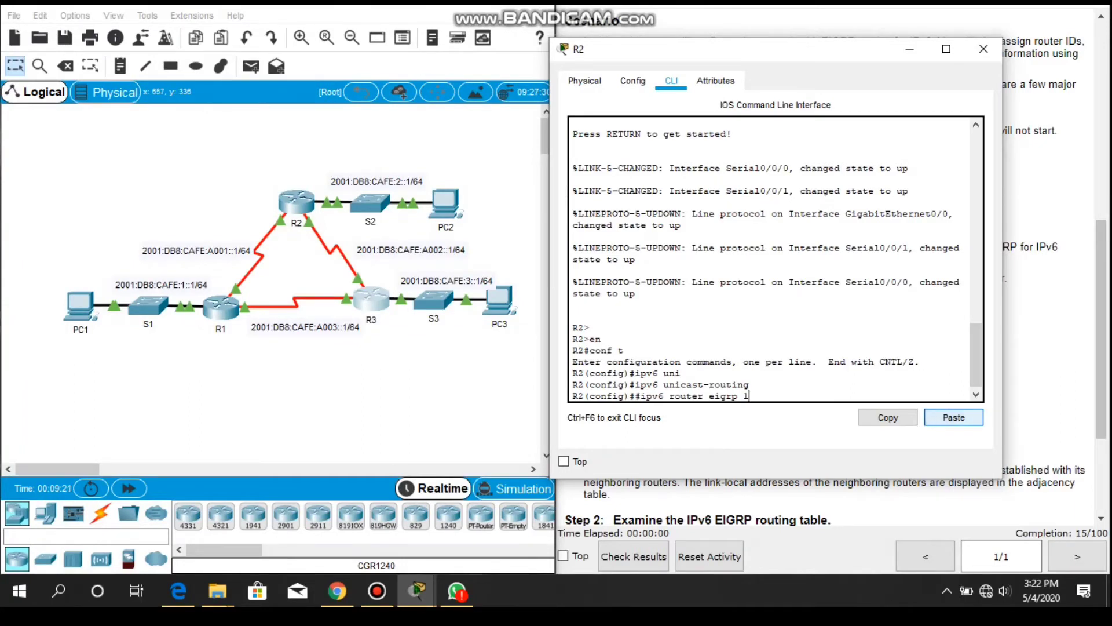
pyautogui.press('Return')
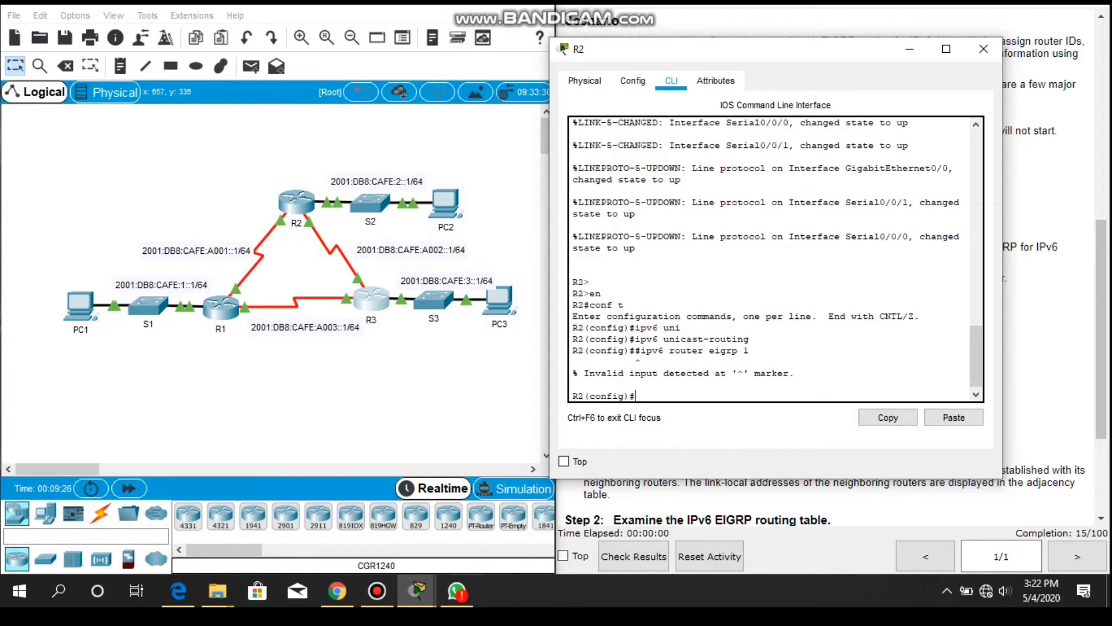
pyautogui.click(954, 417)
pyautogui.press('Left')
pyautogui.press('BackSpace')
pyautogui.press('Return')
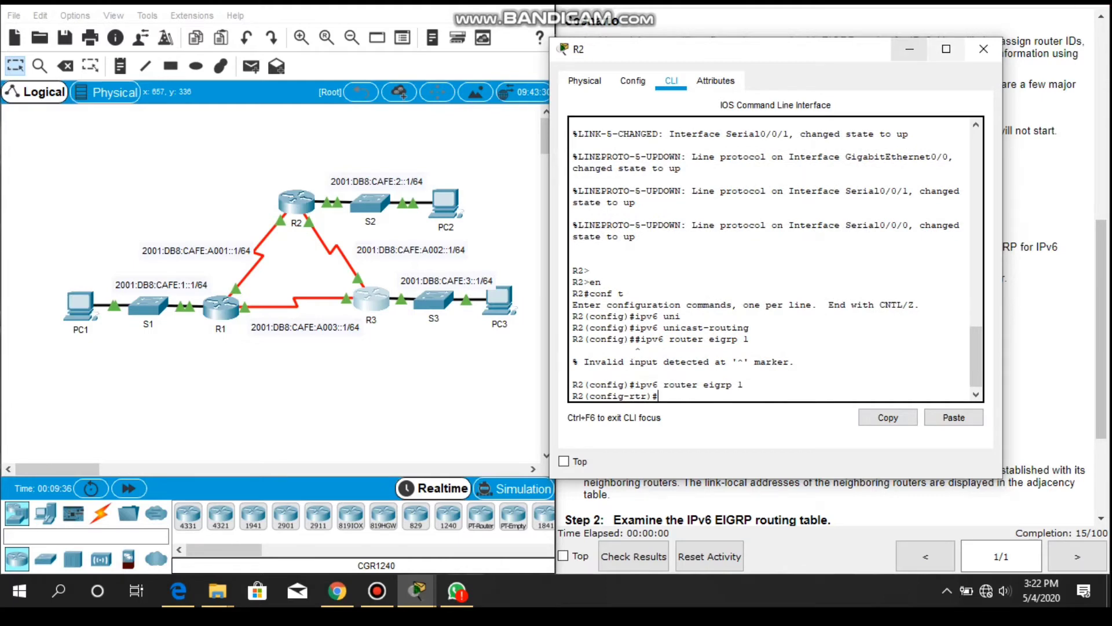
pyautogui.click(909, 49)
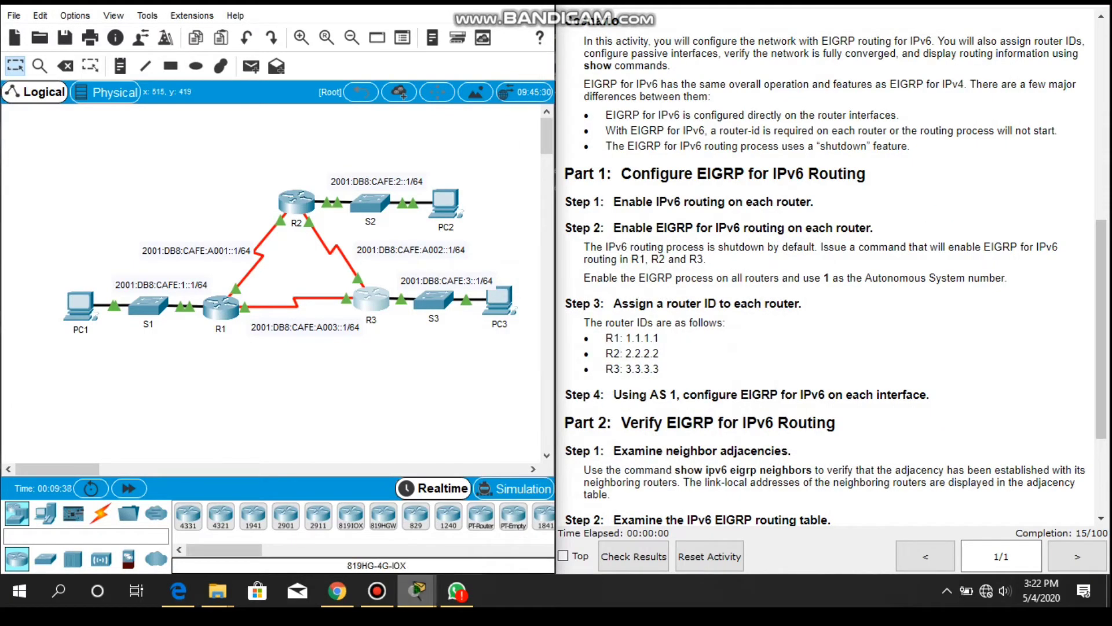
# Paste the copied command on R3, remove the extra #, run ipv6 router eigrp 1 and minimize the window
pyautogui.moveTo(416, 590)
pyautogui.click(633, 516)
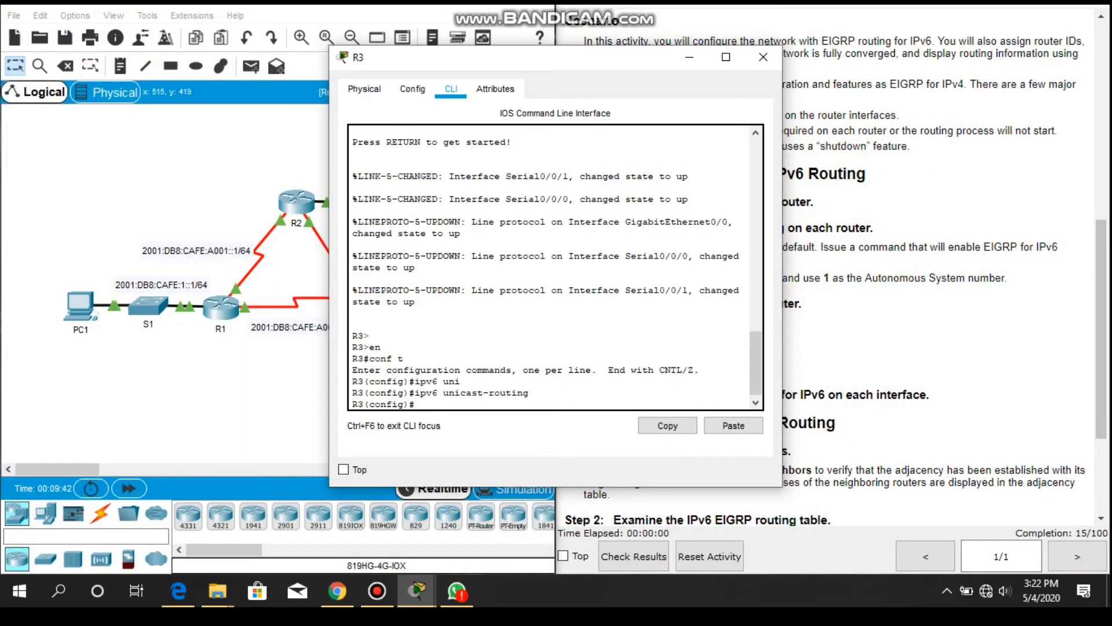
pyautogui.click(733, 426)
pyautogui.press('Left')
pyautogui.press('Left')
pyautogui.press('Left')
pyautogui.press('Left')
pyautogui.press('Left')
pyautogui.press('Left')
pyautogui.press('Left')
pyautogui.press('Left')
pyautogui.press('Left')
pyautogui.press('Left')
pyautogui.press('Left')
pyautogui.press('Left')
pyautogui.press('Left')
pyautogui.press('Left')
pyautogui.press('Left')
pyautogui.press('Left')
pyautogui.press('Left')
pyautogui.press('Left')
pyautogui.press('Left')
pyautogui.press('BackSpace')
pyautogui.press('Right')
pyautogui.press('Right')
pyautogui.press('Right')
pyautogui.press('Right')
pyautogui.press('Right')
pyautogui.press('Right')
pyautogui.press('Right')
pyautogui.press('Right')
pyautogui.press('Right')
pyautogui.press('Right')
pyautogui.press('Right')
pyautogui.press('Right')
pyautogui.press('Right')
pyautogui.press('Right')
pyautogui.press('Right')
pyautogui.press('Return')
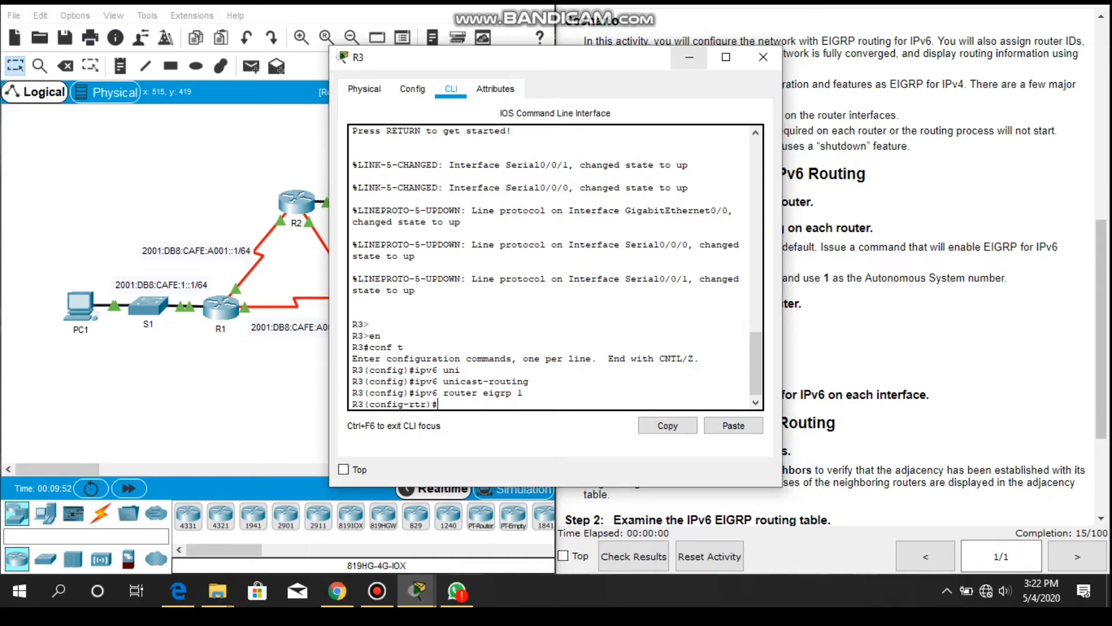
pyautogui.click(690, 57)
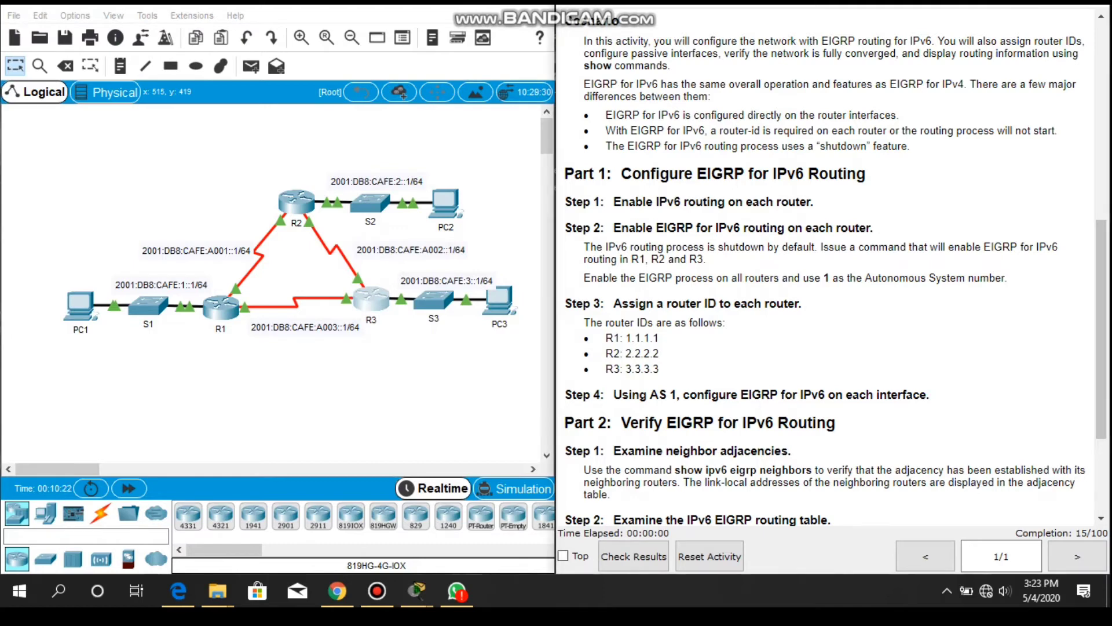
# Highlight the shutdown note and router names in the Step 2 instructions, and activate R1's EIGRP process with no shutdown
pyautogui.moveTo(717, 247); pyautogui.dragTo(768, 247)
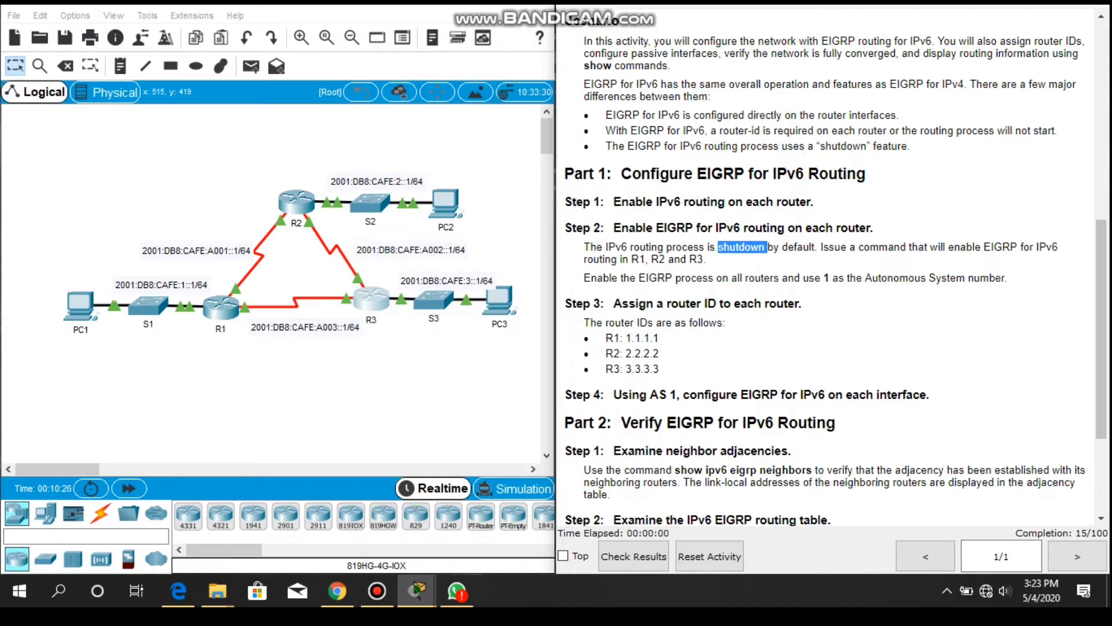
pyautogui.moveTo(629, 259); pyautogui.dragTo(706, 259)
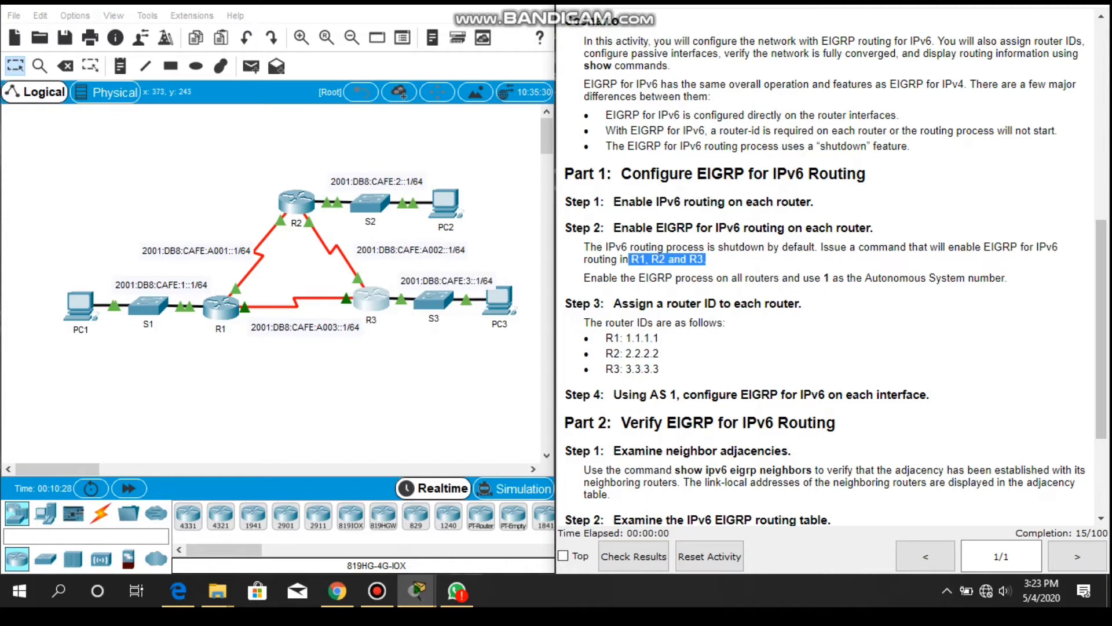
pyautogui.click(221, 307)
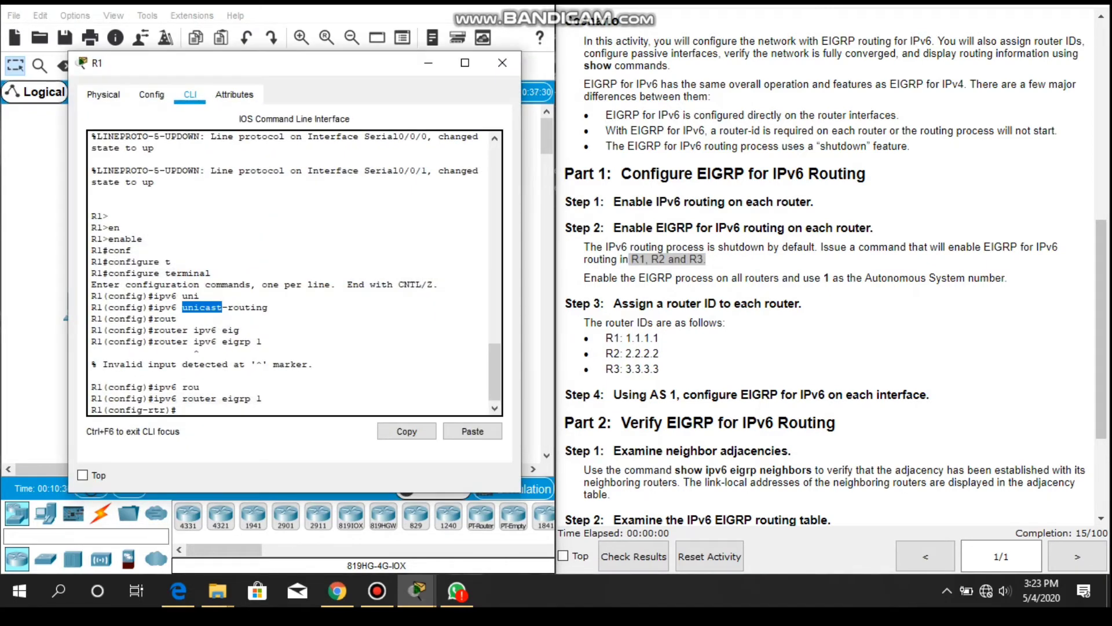
pyautogui.click(222, 307)
pyautogui.write('no sh')
pyautogui.press('Tab')
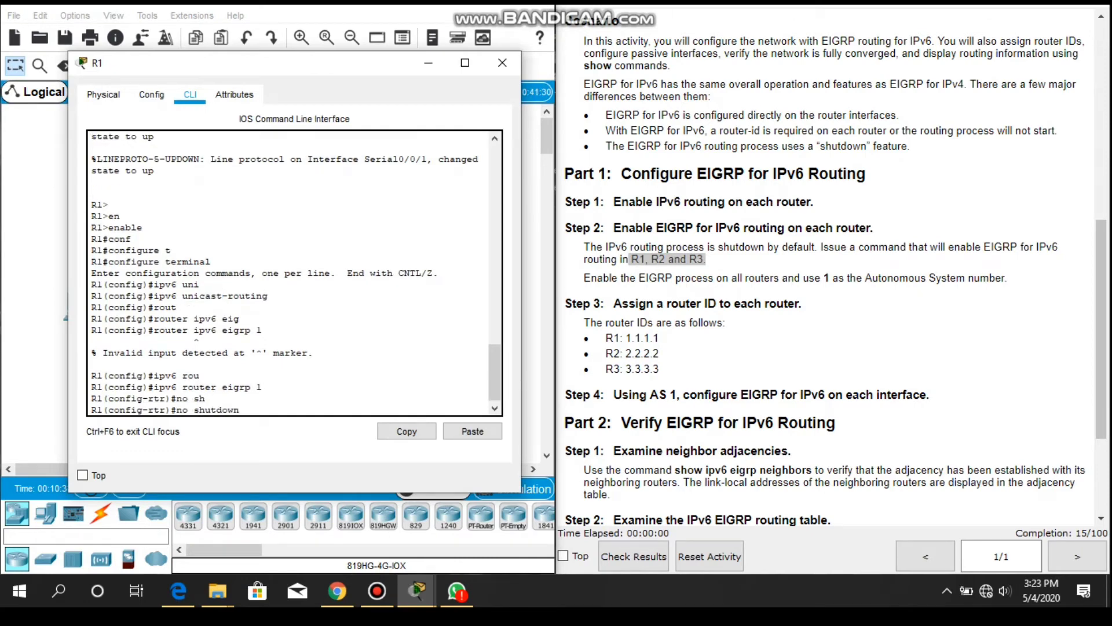
pyautogui.press('Return')
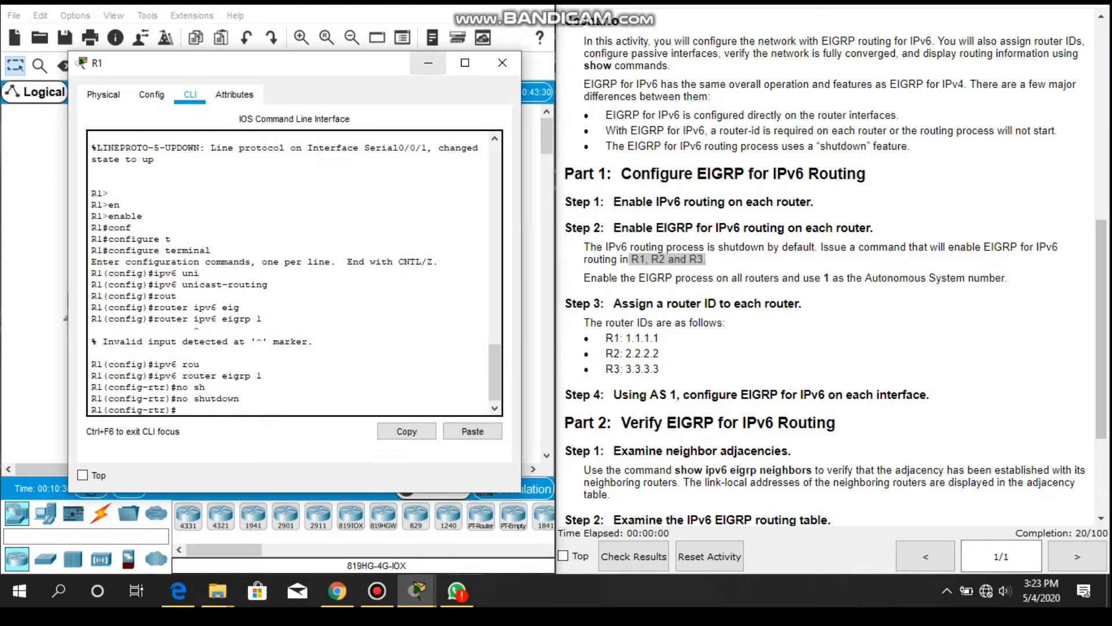
# Switch to R2's command-line window and activate its EIGRP for IPv6 process with no shutdown
pyautogui.moveTo(417, 591)
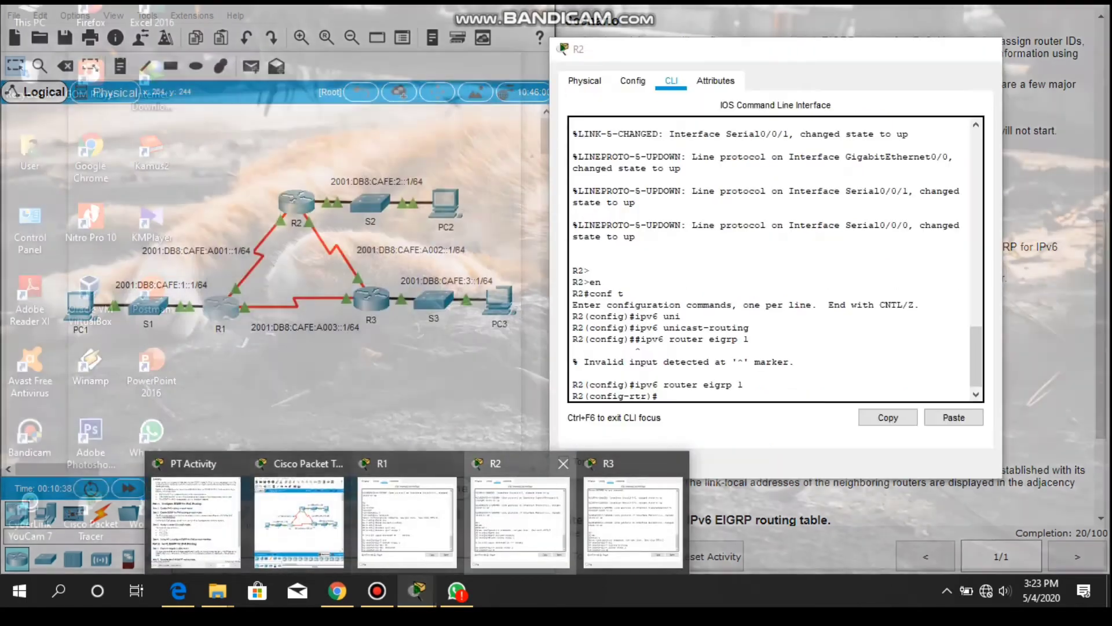
pyautogui.click(520, 515)
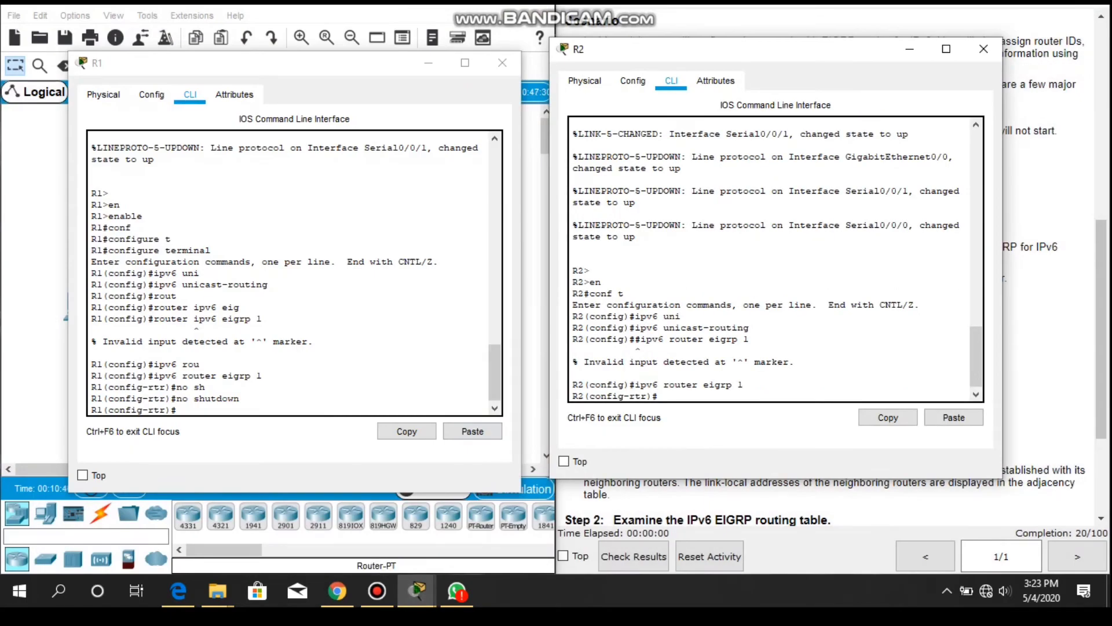
pyautogui.write('no sh')
pyautogui.press('Tab')
pyautogui.press('Return')
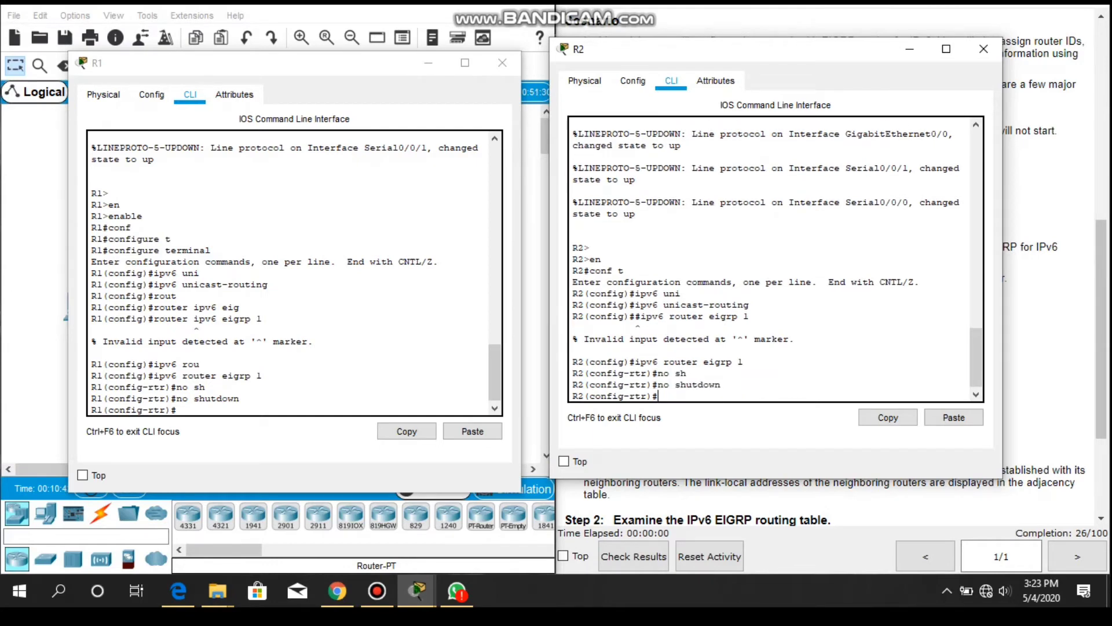
# Activate the EIGRP for IPv6 process on R3 with no shutdown and minimize its window
pyautogui.moveTo(416, 591)
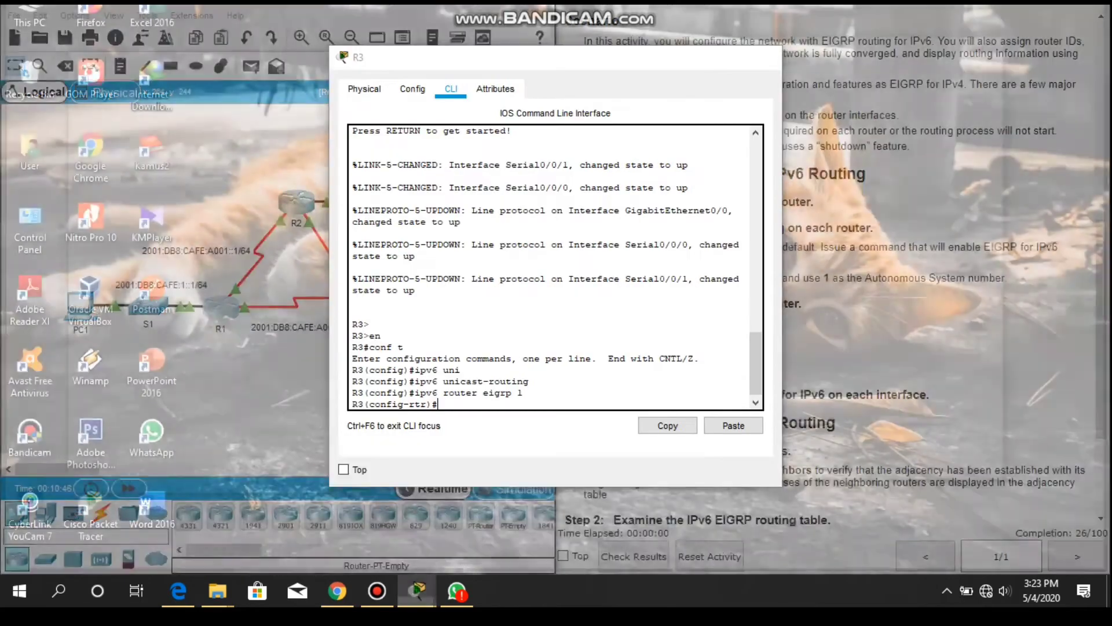
pyautogui.click(631, 510)
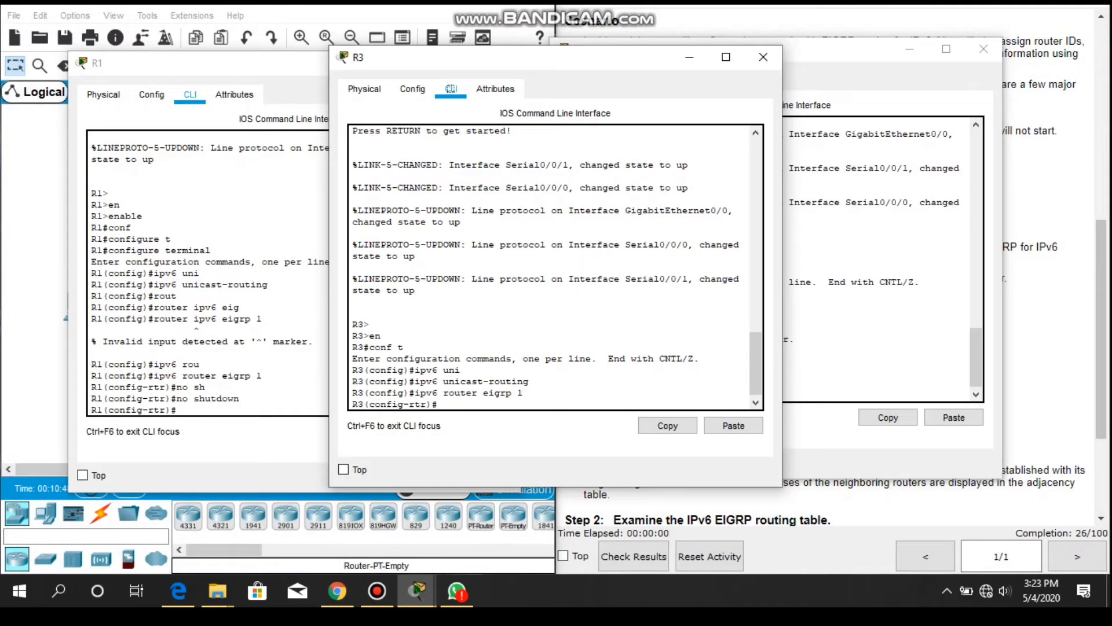
pyautogui.write('nos')
pyautogui.press('BackSpace')
pyautogui.write('sh')
pyautogui.press('Tab')
pyautogui.press('Return')
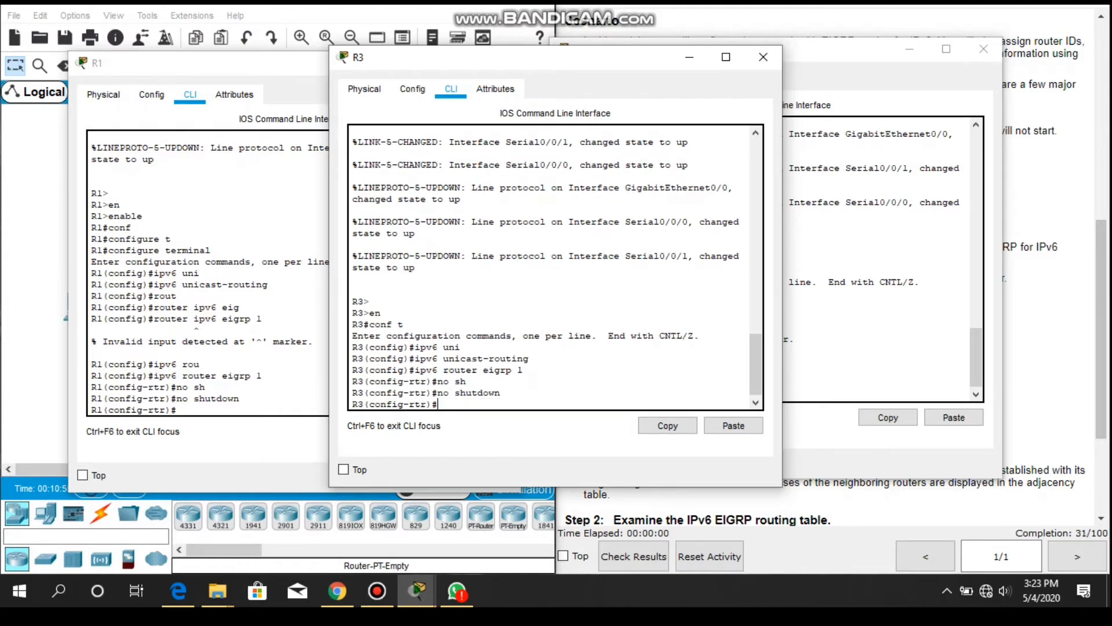
pyautogui.click(689, 56)
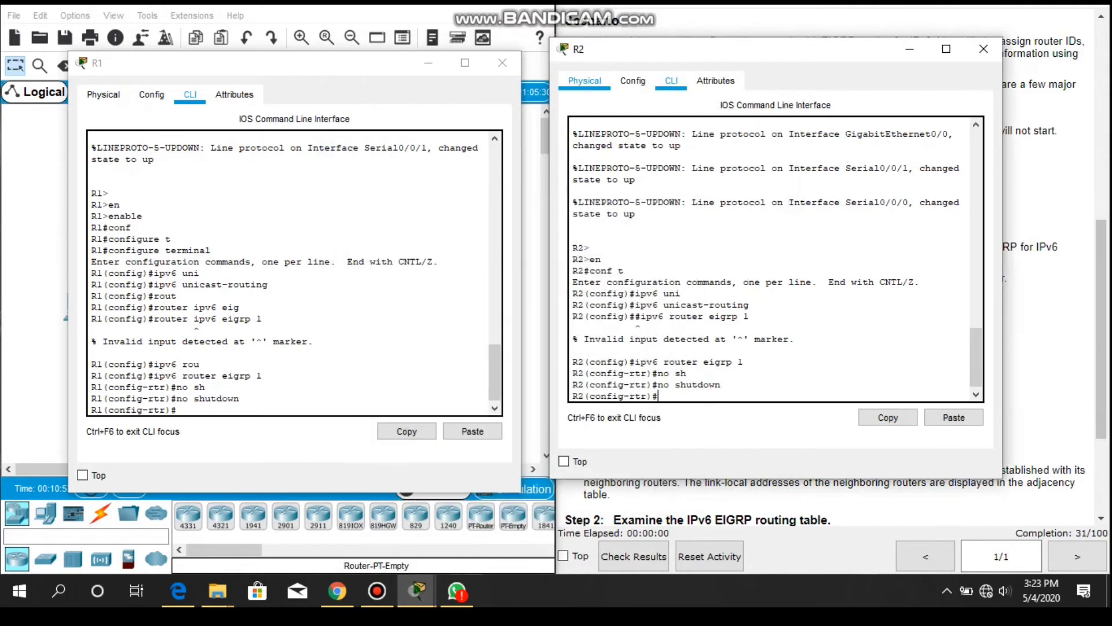
# Minimize the R2 and R1 windows and clear the text highlight in the activity instructions
pyautogui.click(909, 49)
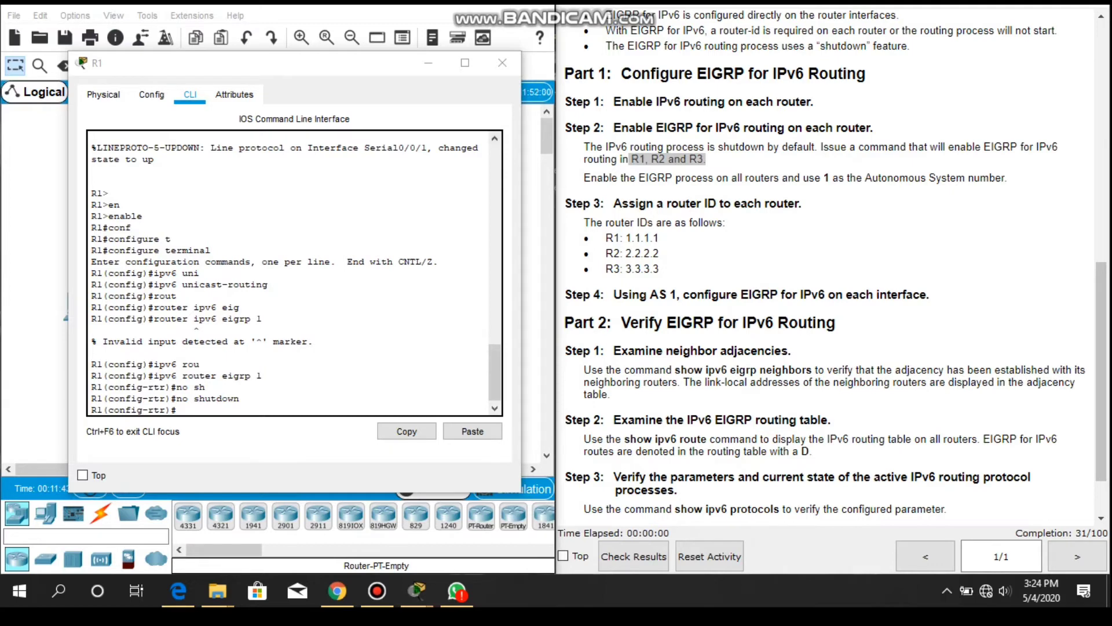
pyautogui.click(428, 62)
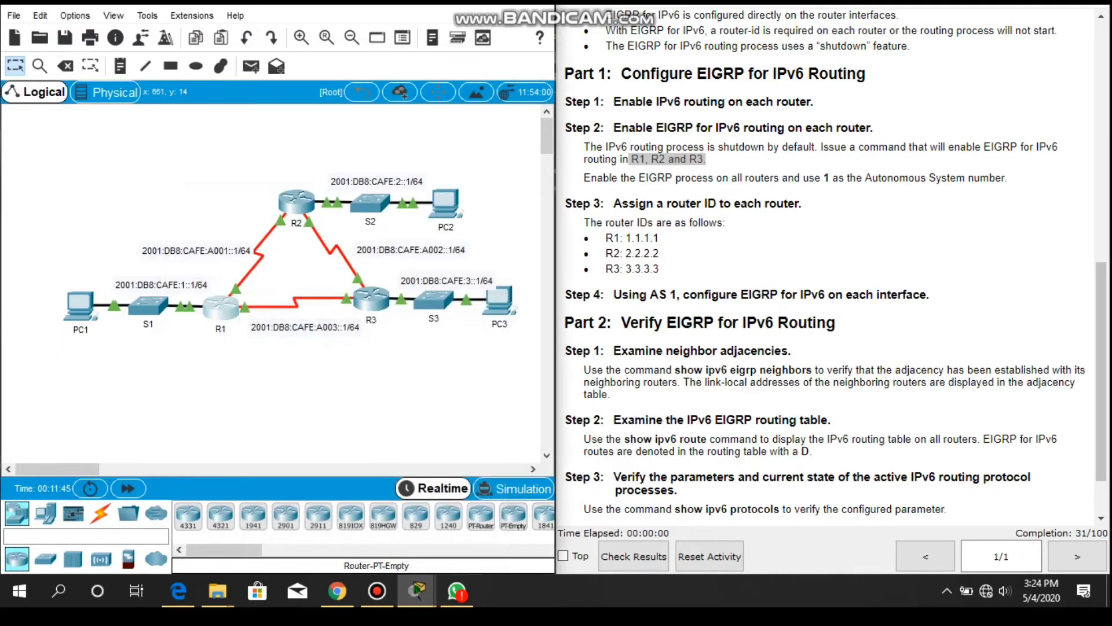
pyautogui.click(712, 177)
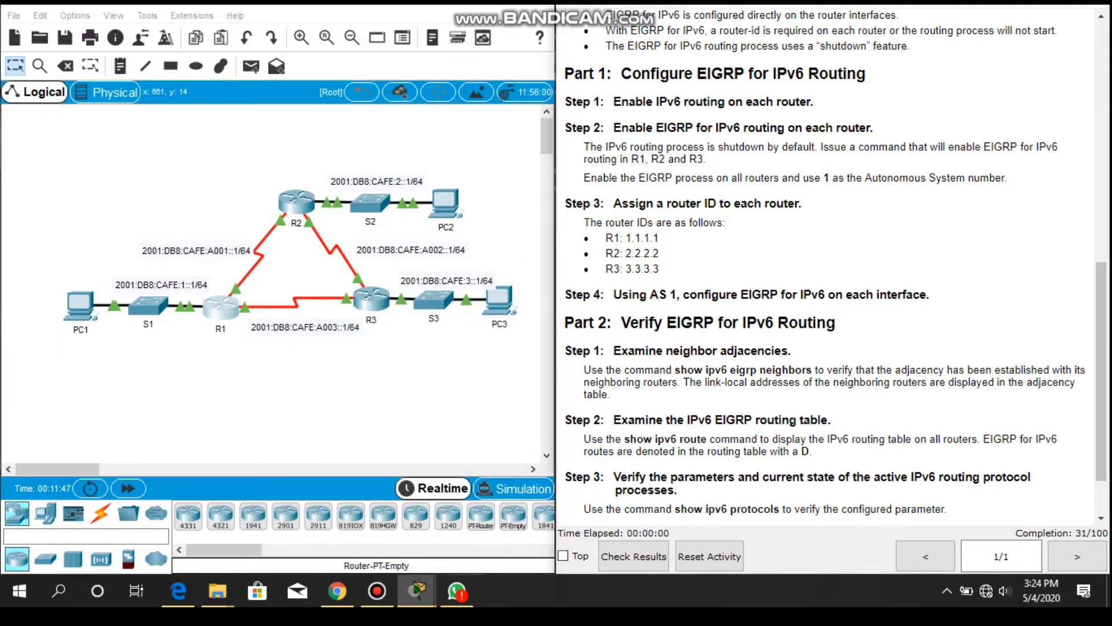
# Highlight the router IDs for R1, R2 and R3 one by one in the Step 3 instructions, and clear the highlight
pyautogui.moveTo(659, 237); pyautogui.dragTo(600, 238)
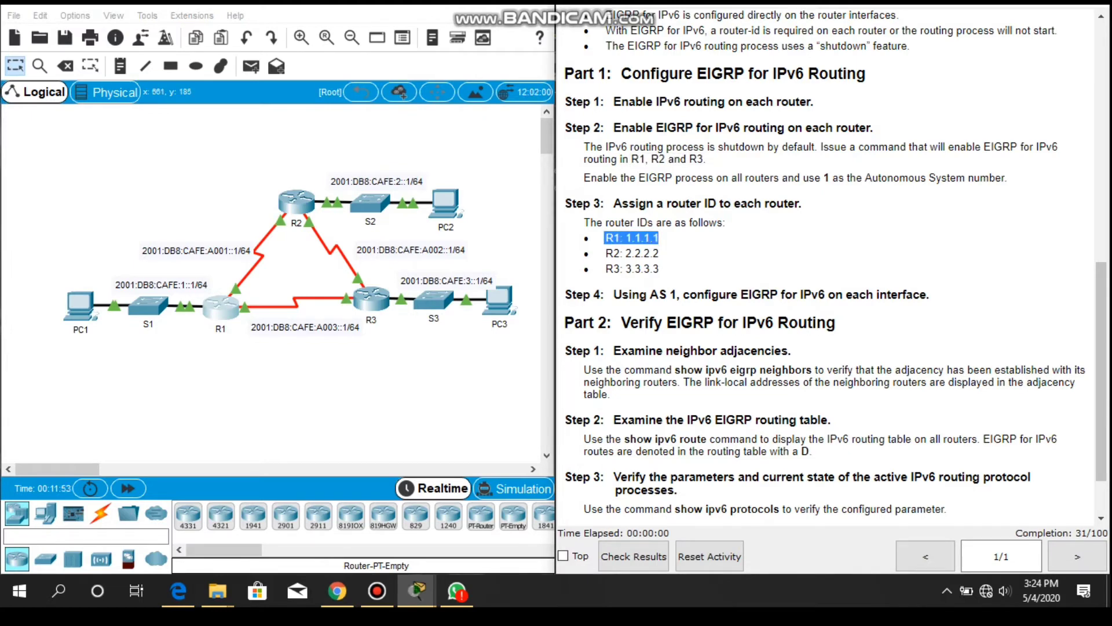
pyautogui.moveTo(659, 253); pyautogui.dragTo(600, 253)
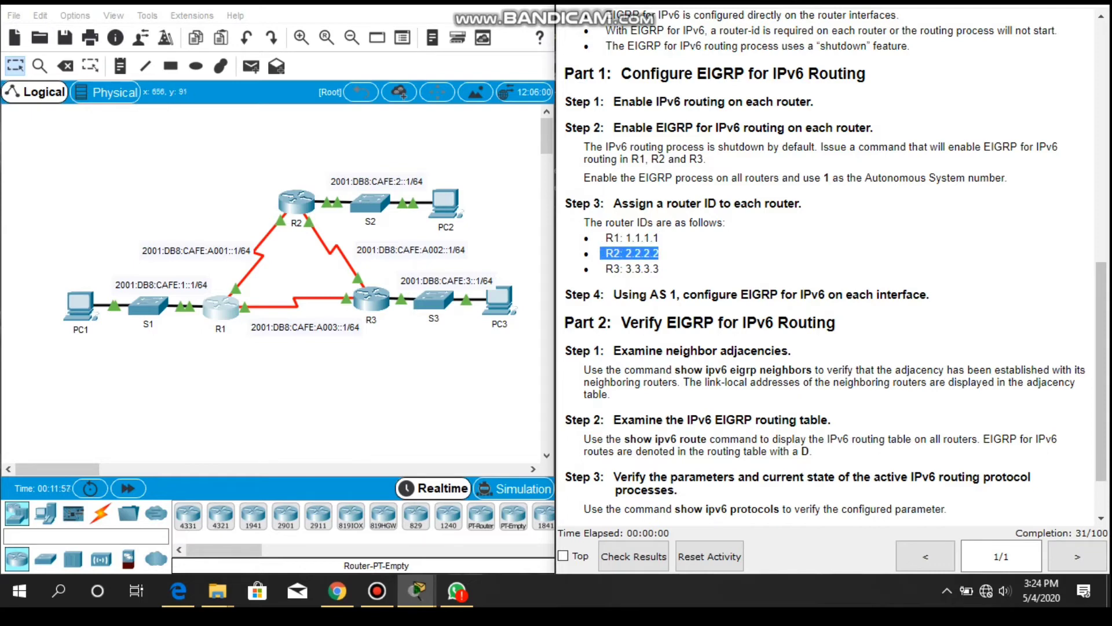
pyautogui.moveTo(660, 268); pyautogui.dragTo(600, 269)
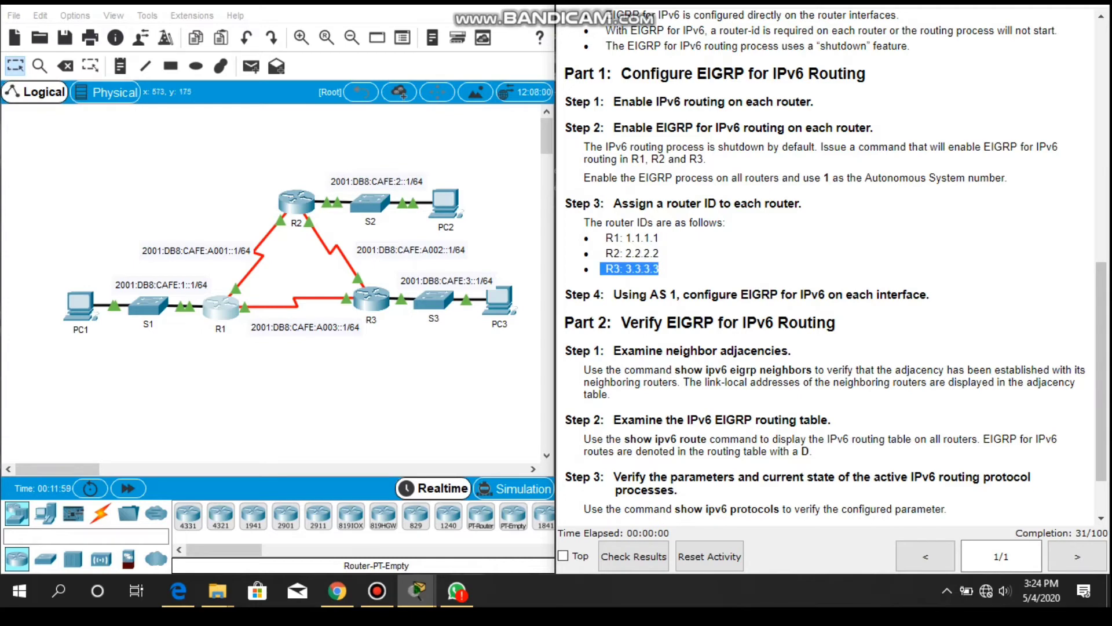
pyautogui.click(660, 269)
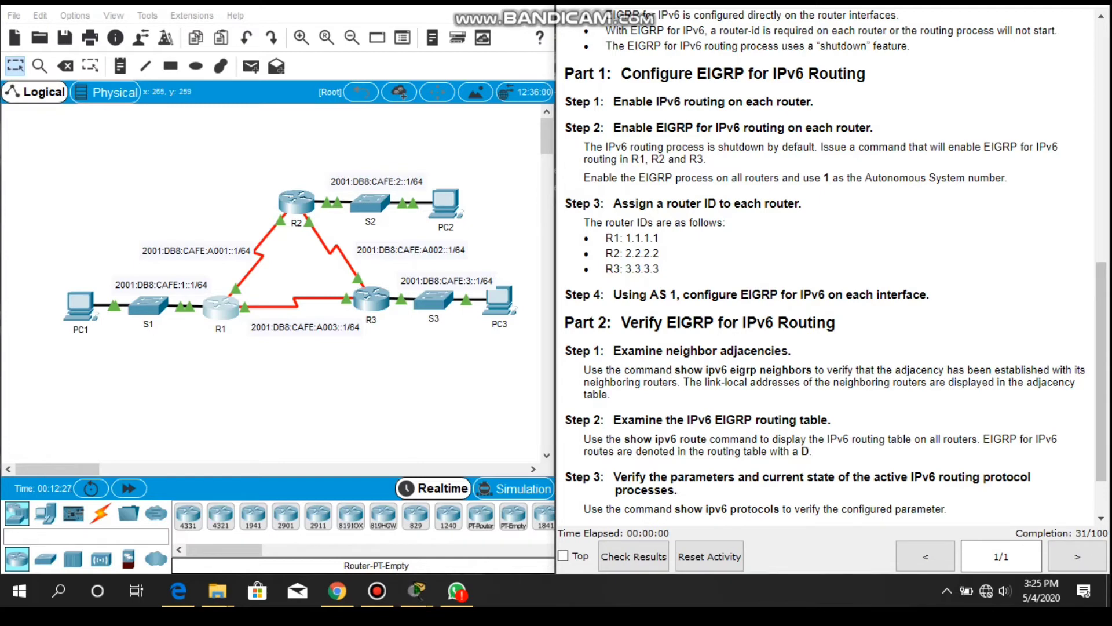
# Open R1's command line and assign the EIGRP router ID 1.1.1.1
pyautogui.click(221, 307)
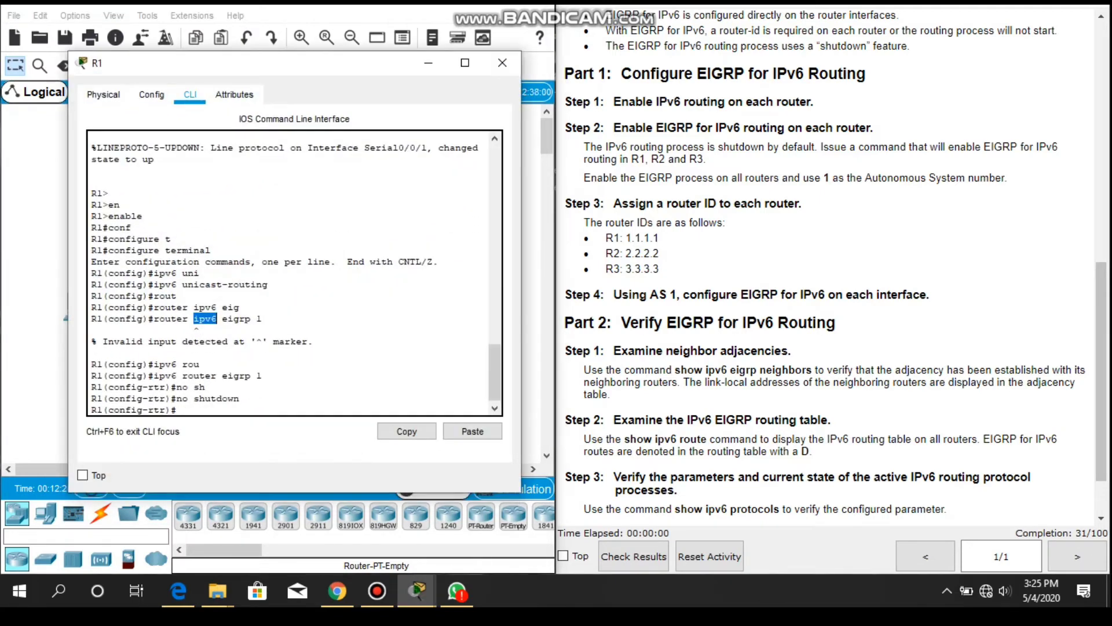
pyautogui.click(179, 410)
pyautogui.write('eigrp rou')
pyautogui.press('Tab')
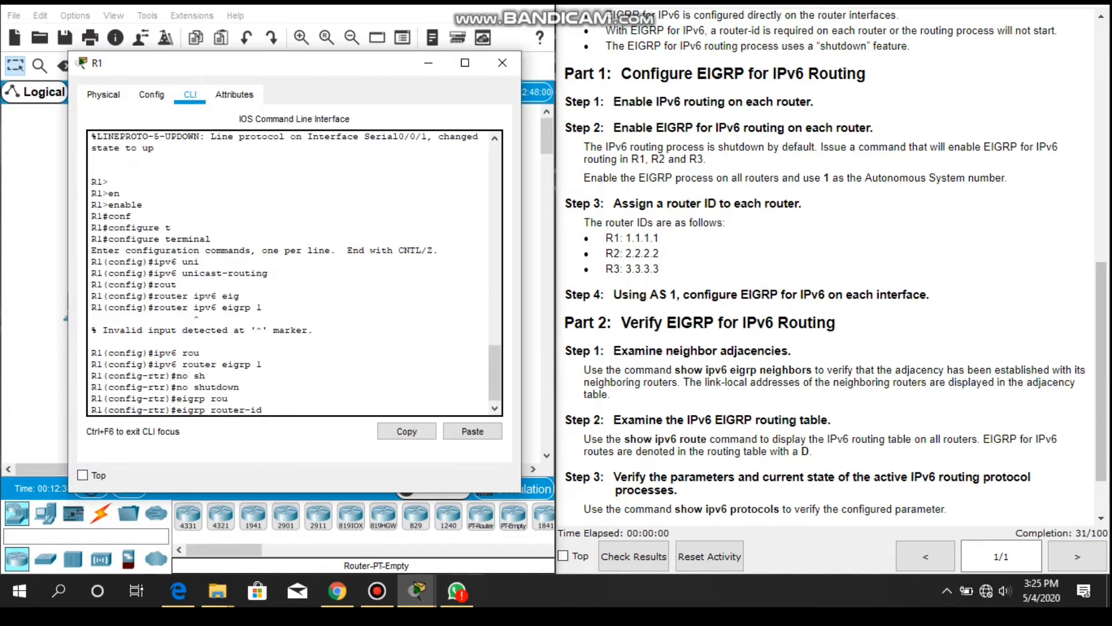
pyautogui.write('1.1.1.1')
pyautogui.press('Return')
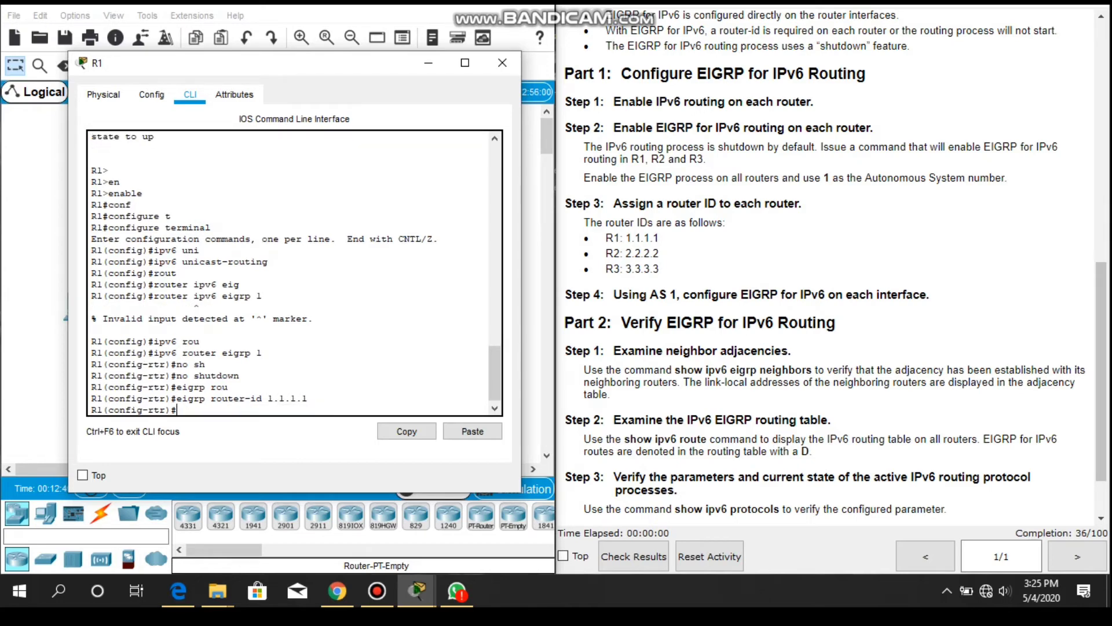
# Switch to R2's command-line window, move it beside the instructions, and assign the EIGRP router ID 2.2.2.2
pyautogui.moveTo(417, 590)
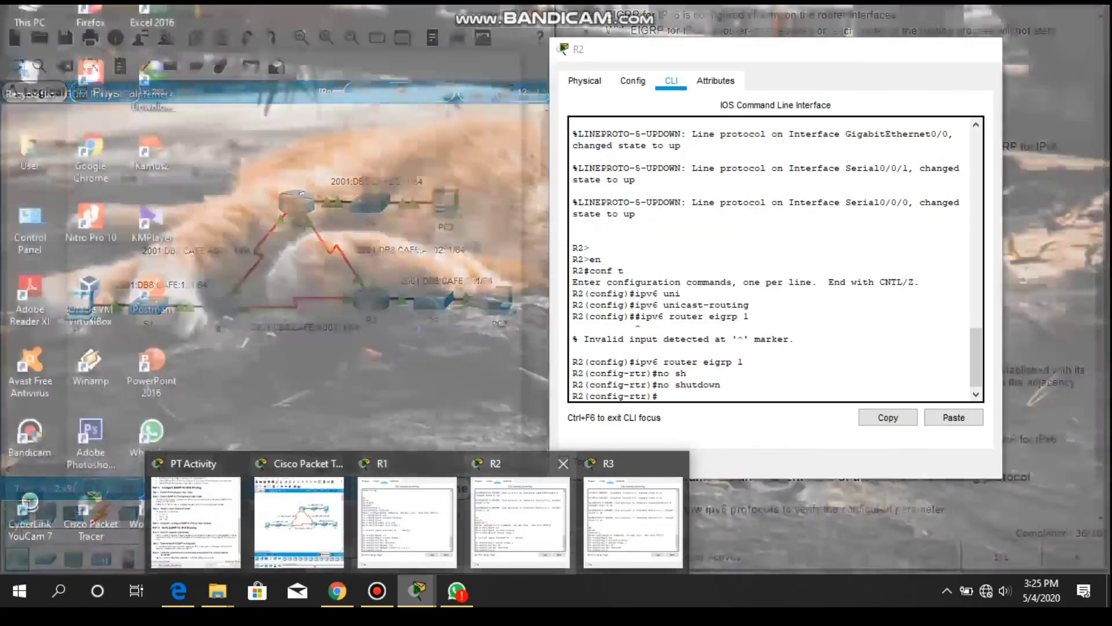
pyautogui.click(519, 521)
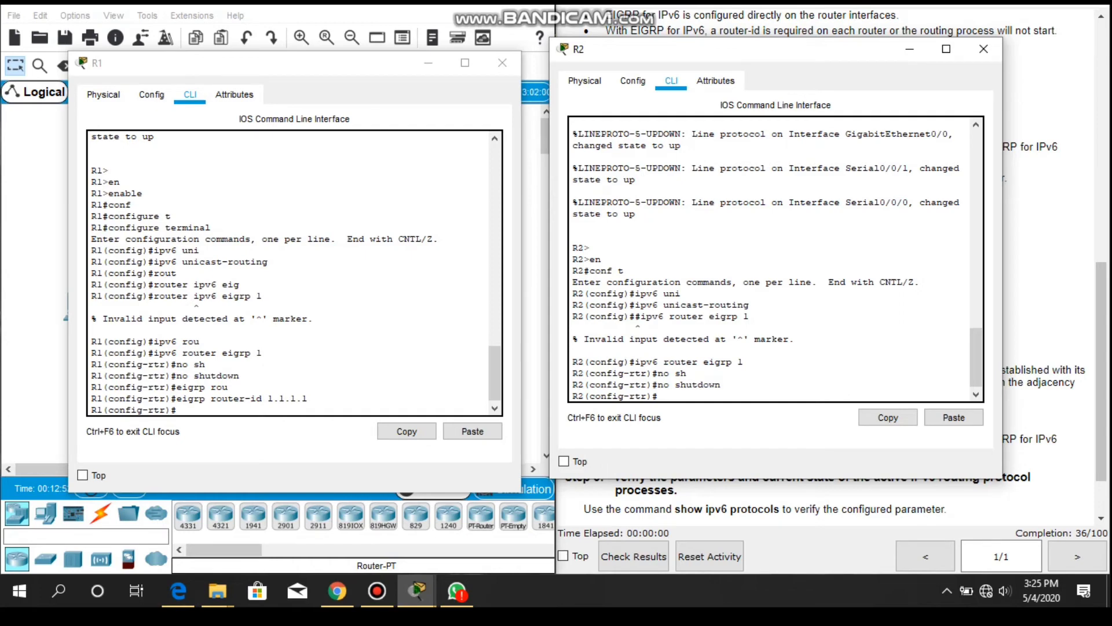
pyautogui.moveTo(760, 53); pyautogui.dragTo(385, 45)
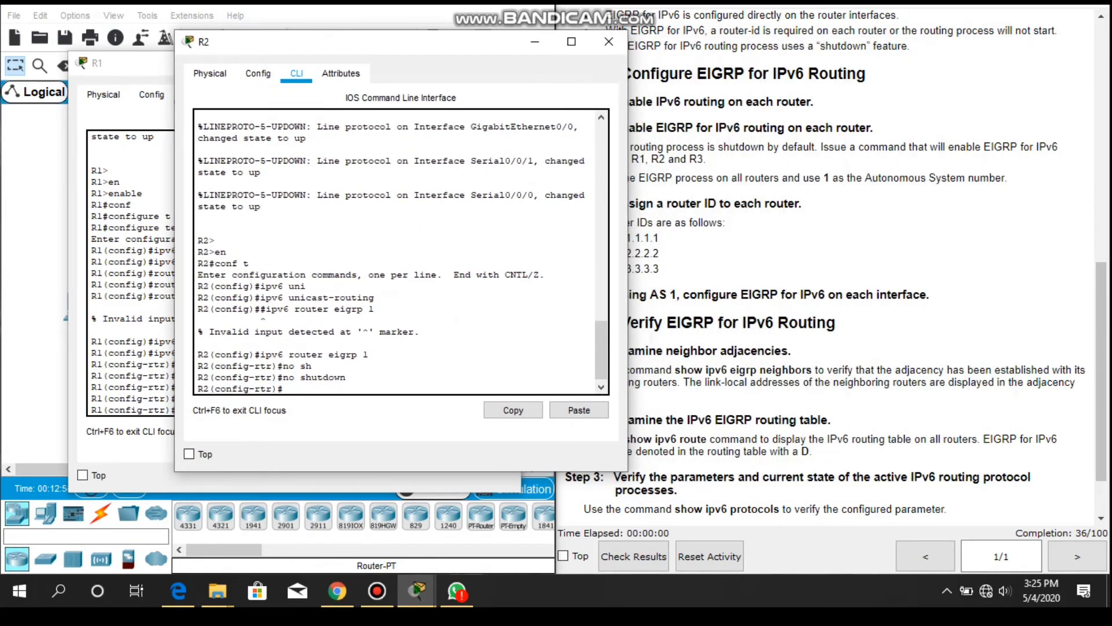
pyautogui.write('eigrp rou')
pyautogui.press('Tab')
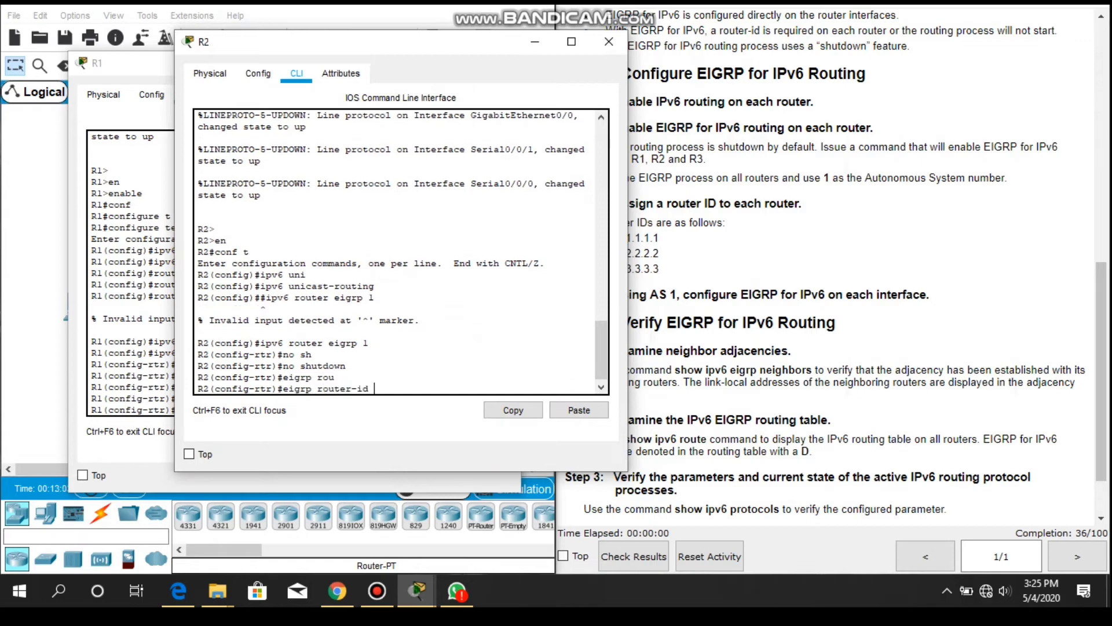
pyautogui.write('2.2.2.2')
pyautogui.press('Return')
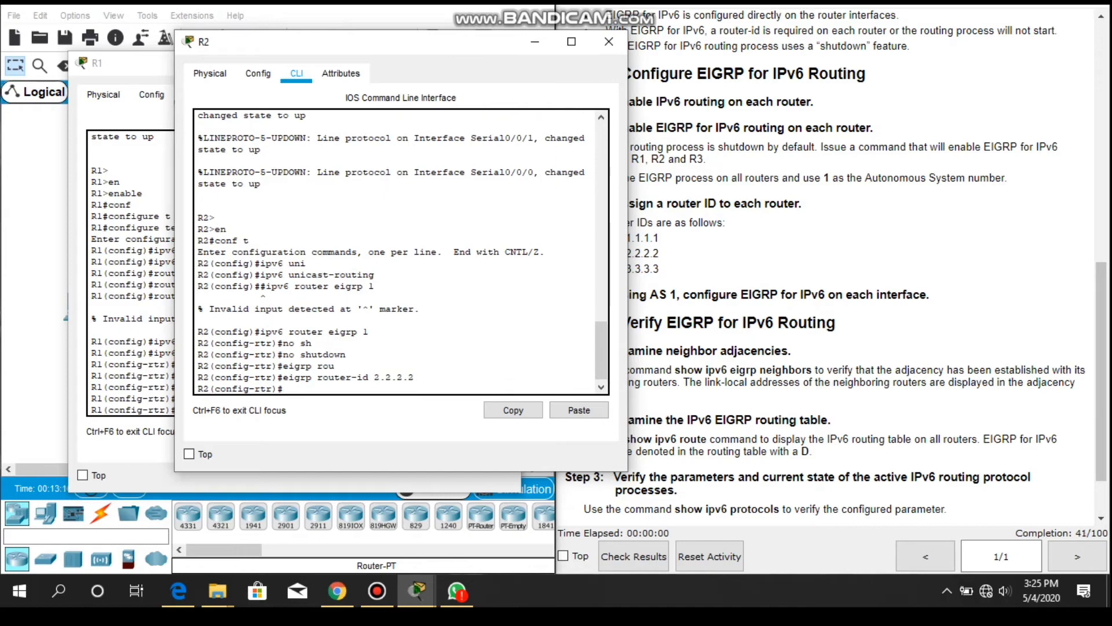
# Switch to R3's command-line window and assign the EIGRP router ID 3.3.3.3
pyautogui.moveTo(416, 591)
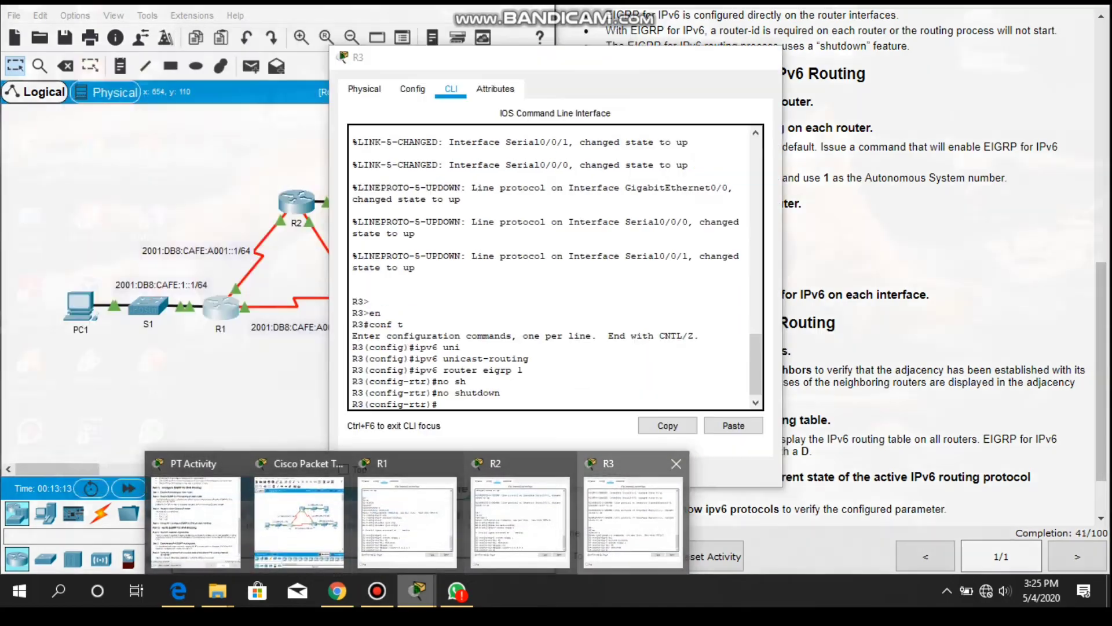
pyautogui.click(634, 522)
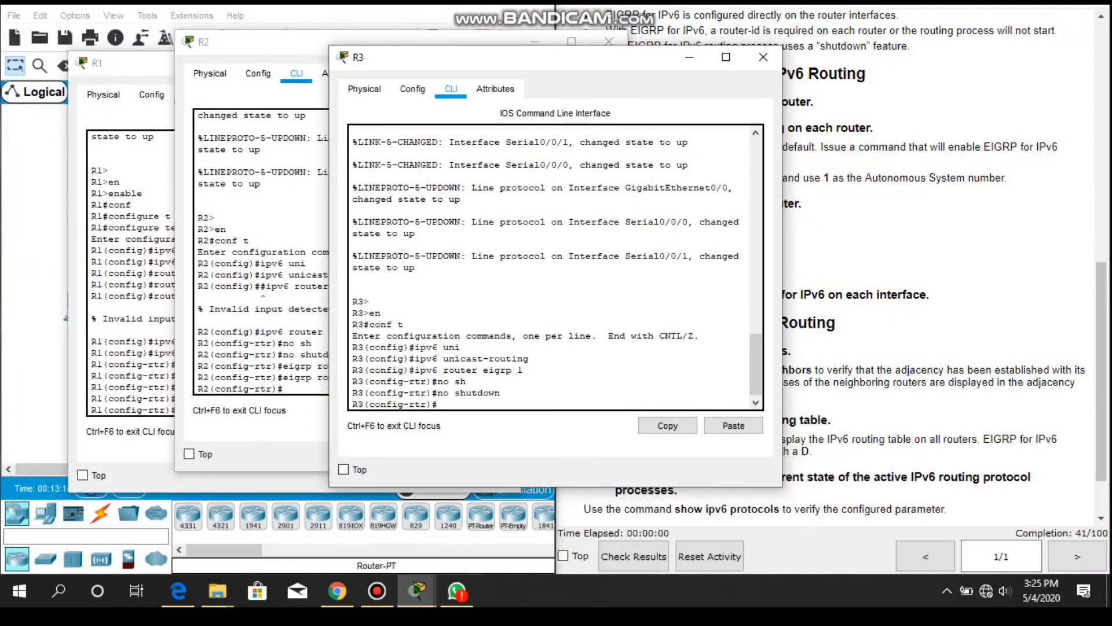
pyautogui.write('eigrp rou')
pyautogui.press('Tab')
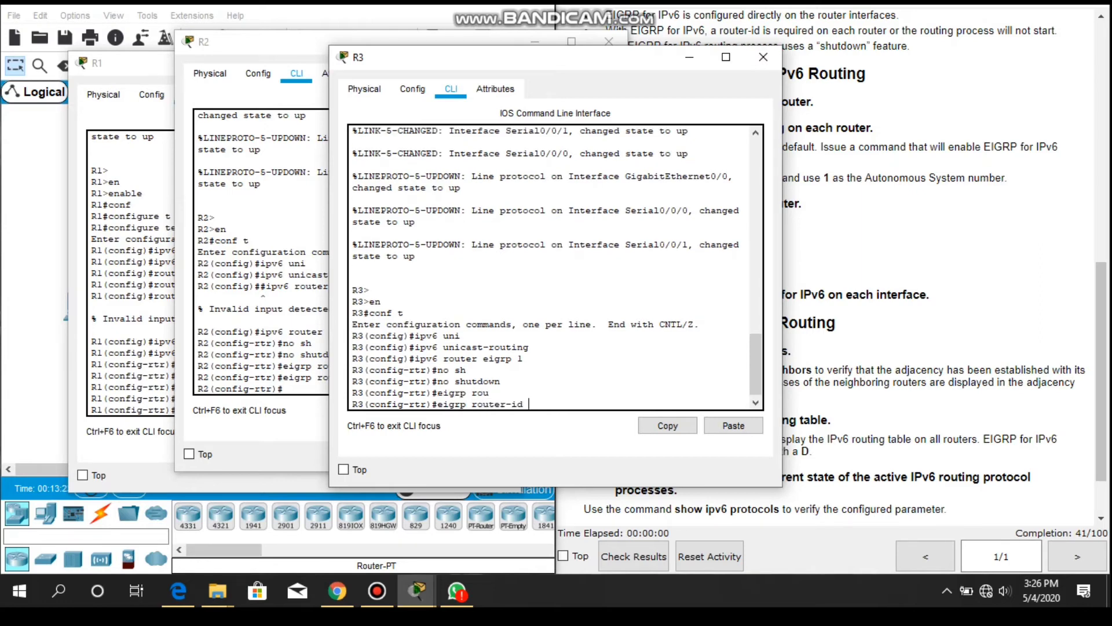
pyautogui.write('3.3.3.3')
pyautogui.press('Return')
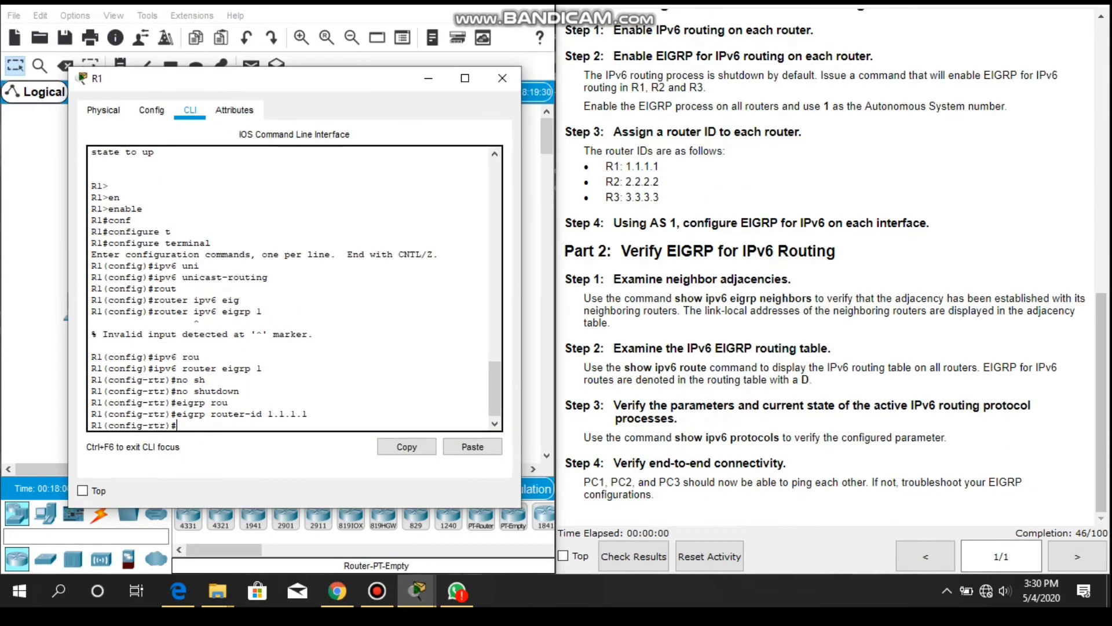
# On R1, exit router configuration mode and enable EIGRP for IPv6 with AS 1 on interface GigabitEthernet 0/0
pyautogui.write('exit')
pyautogui.press('Return')
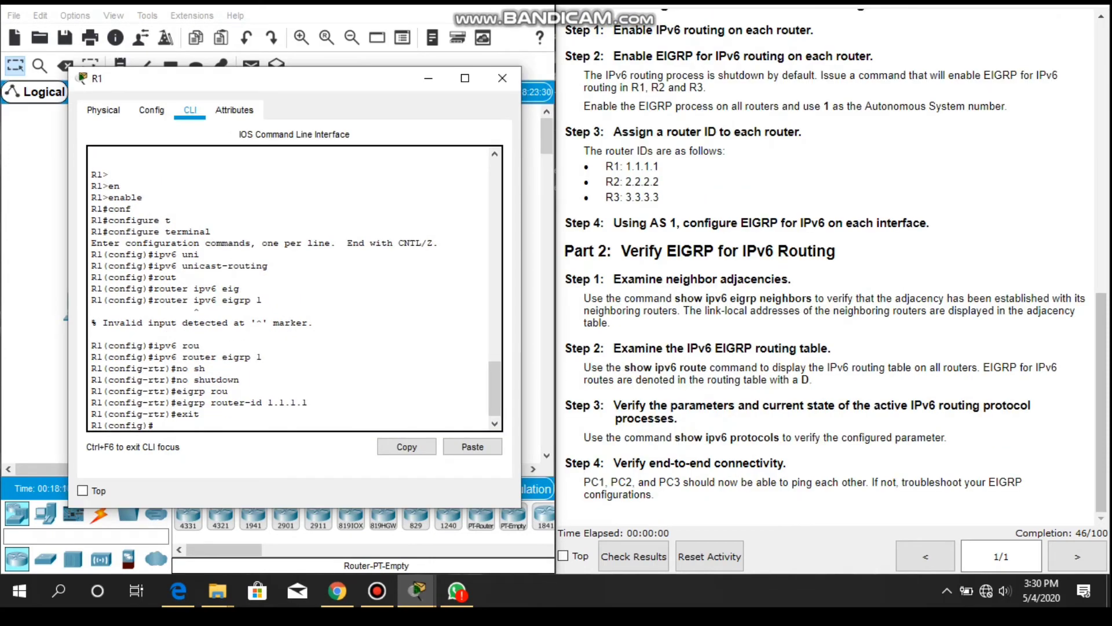
pyautogui.write('int')
pyautogui.press('Tab')
pyautogui.write('gig')
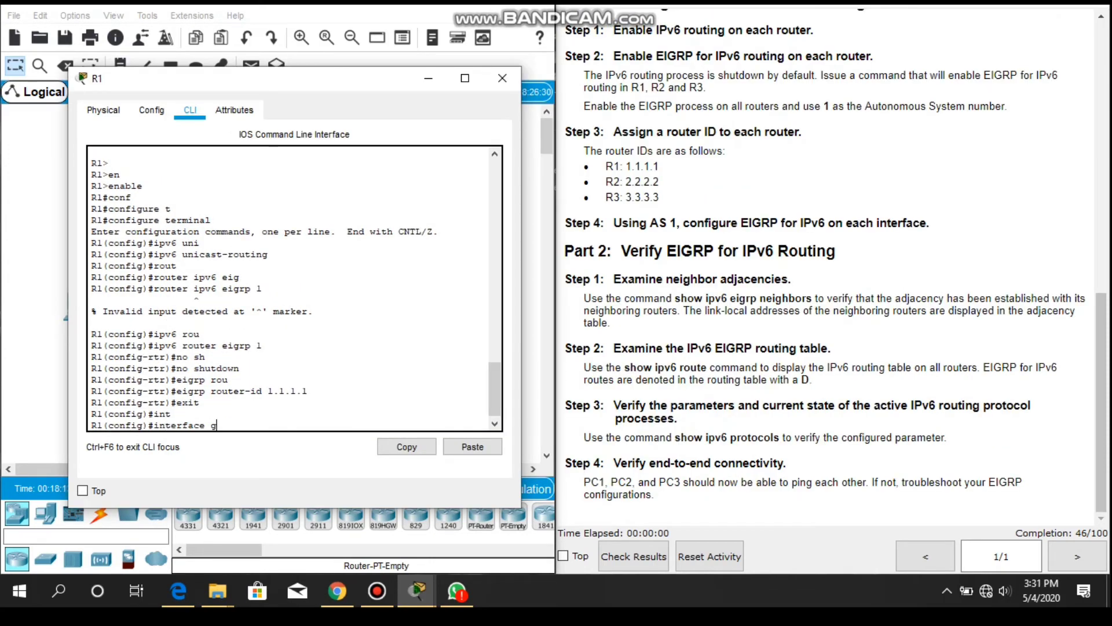
pyautogui.press('Tab')
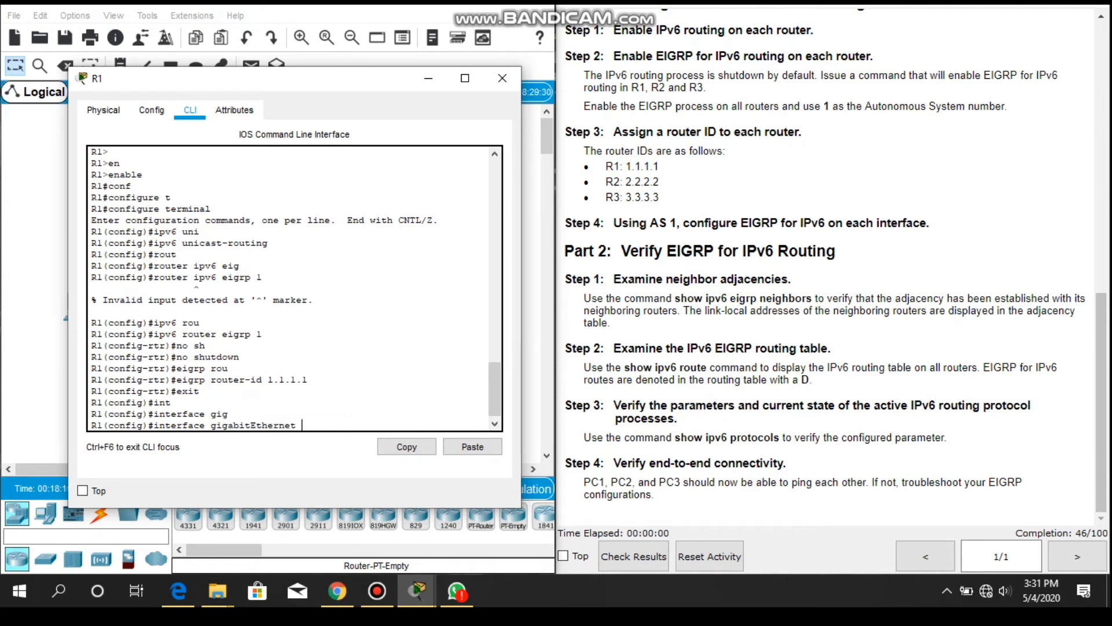
pyautogui.write('0/0')
pyautogui.press('Return')
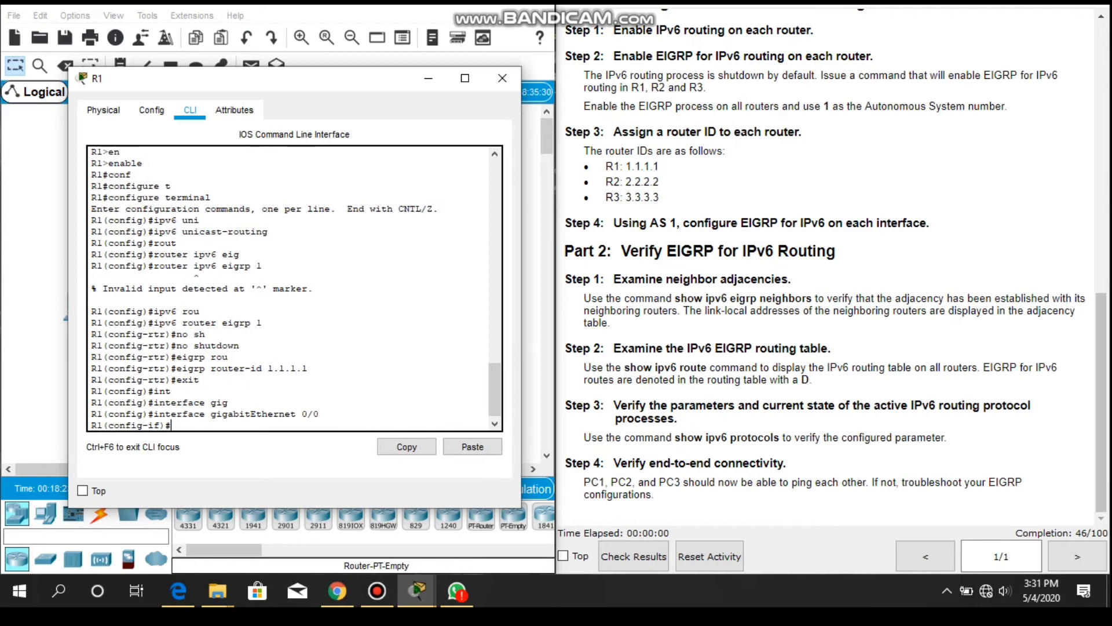
pyautogui.write('i')
pyautogui.write('pv6')
pyautogui.write(' eigr')
pyautogui.write('p')
pyautogui.write(' 1')
pyautogui.press('Return')
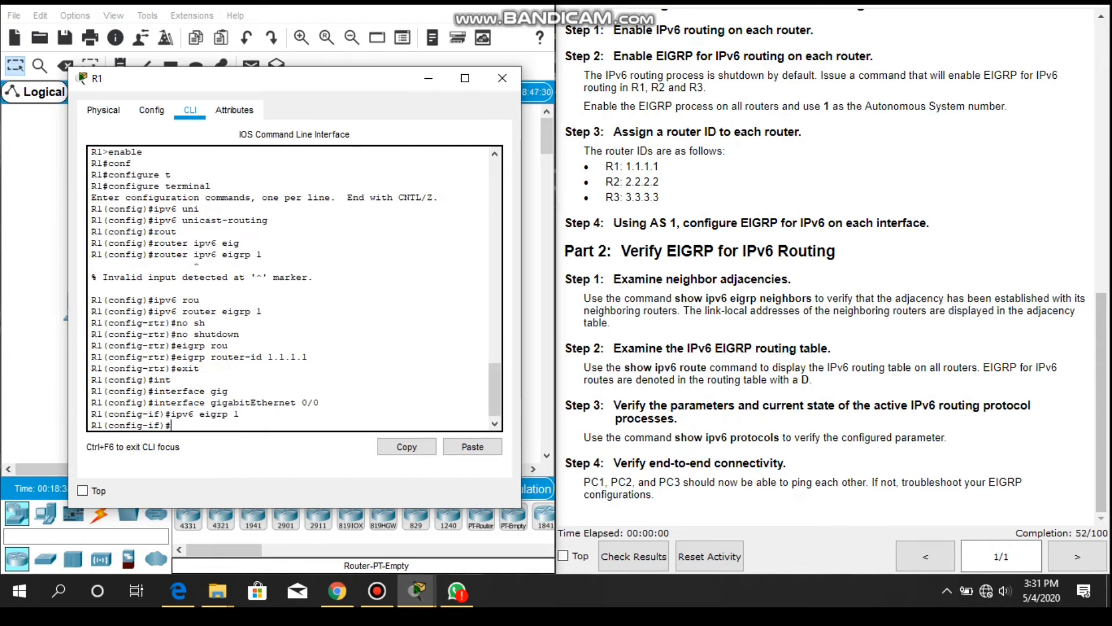
# Enable EIGRP for IPv6 with AS 1 on R1's serial interface s0/0/0
pyautogui.write('int')
pyautogui.press('Tab')
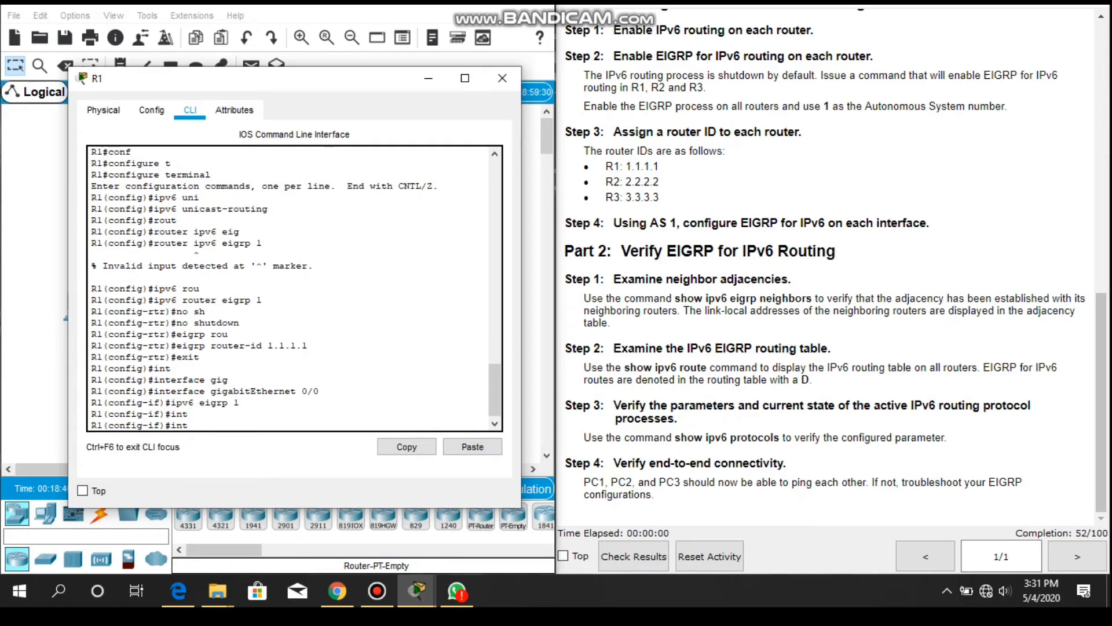
pyautogui.write('s0/0/0')
pyautogui.press('Return')
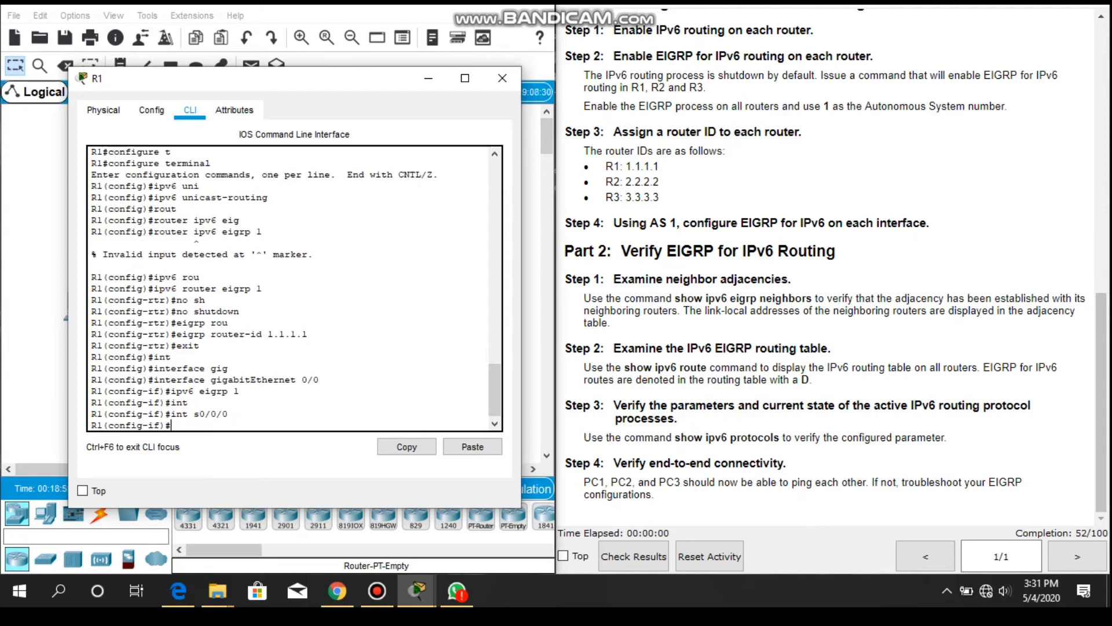
pyautogui.write('ipv6')
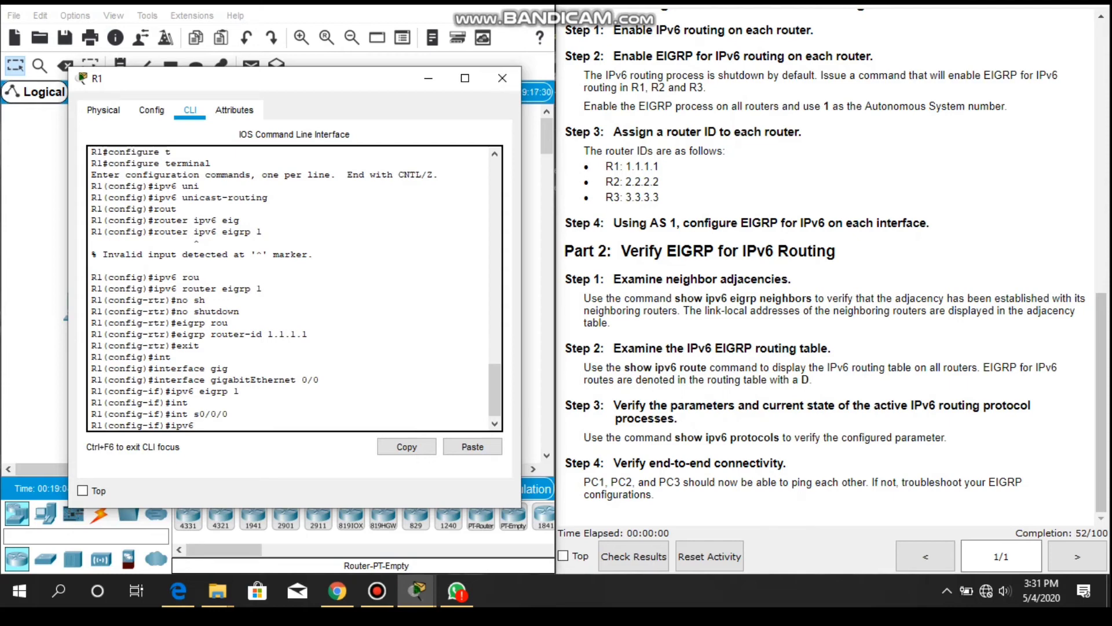
pyautogui.write(' eigrp 1')
pyautogui.press('Return')
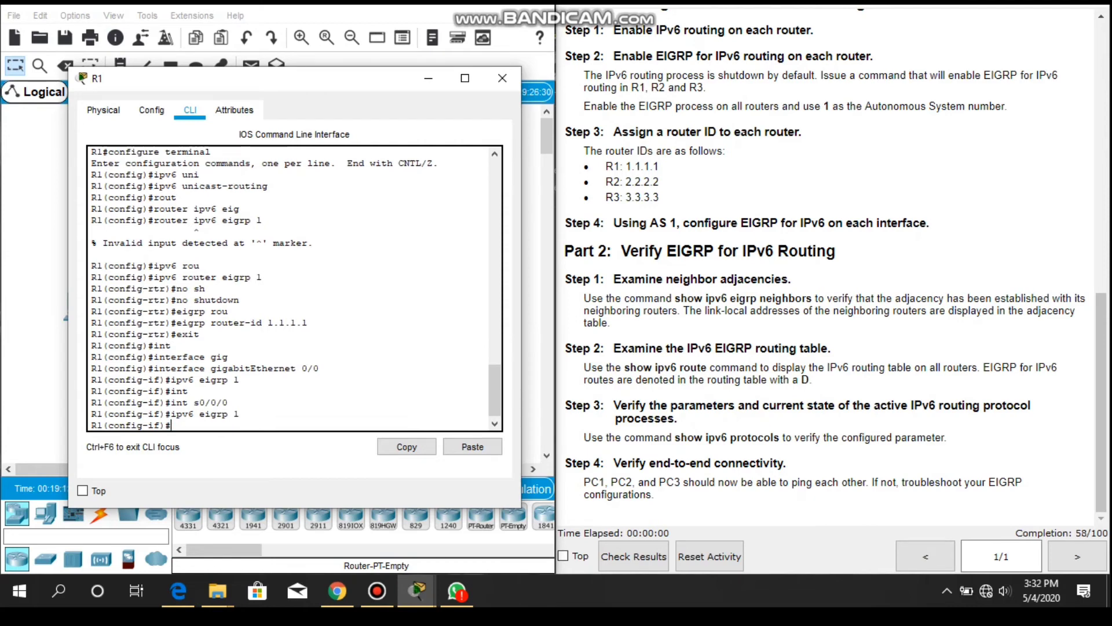
# Enable EIGRP for IPv6 with AS 1 on R1's serial interface s0/0/1 and minimize the R1 window
pyautogui.write('int s0/0/1')
pyautogui.press('Return')
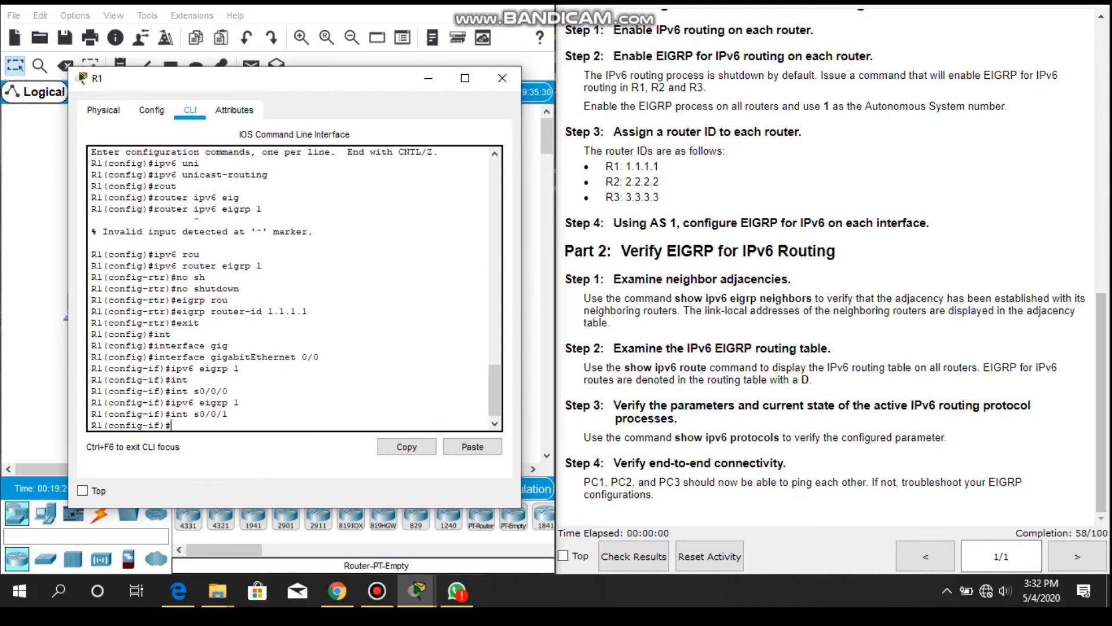
pyautogui.write('ipv6 eigrp 1')
pyautogui.press('Return')
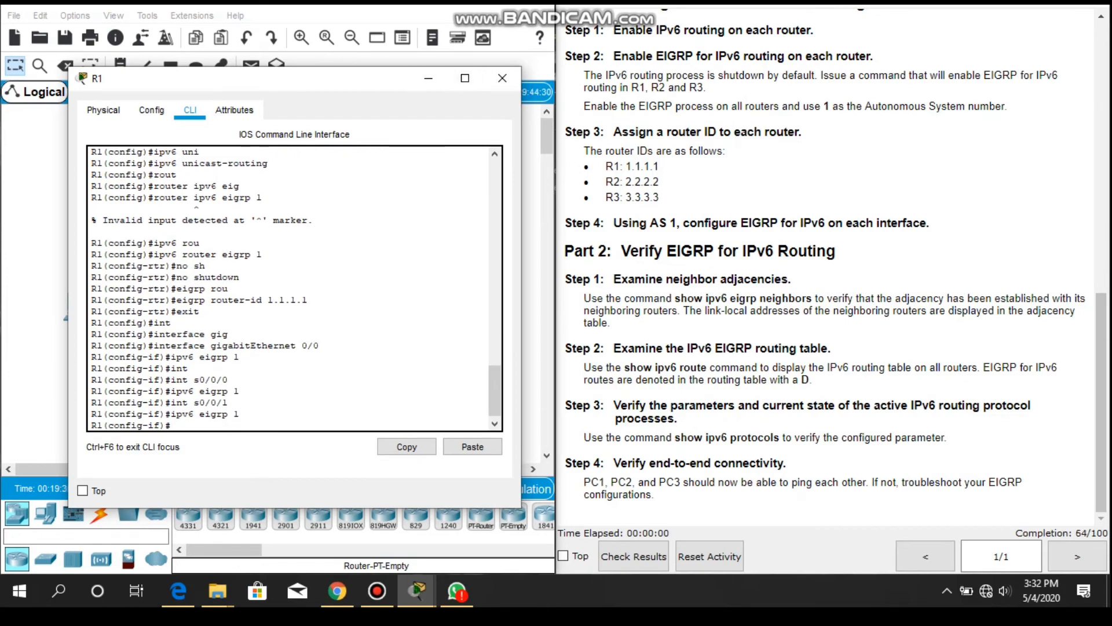
pyautogui.click(429, 78)
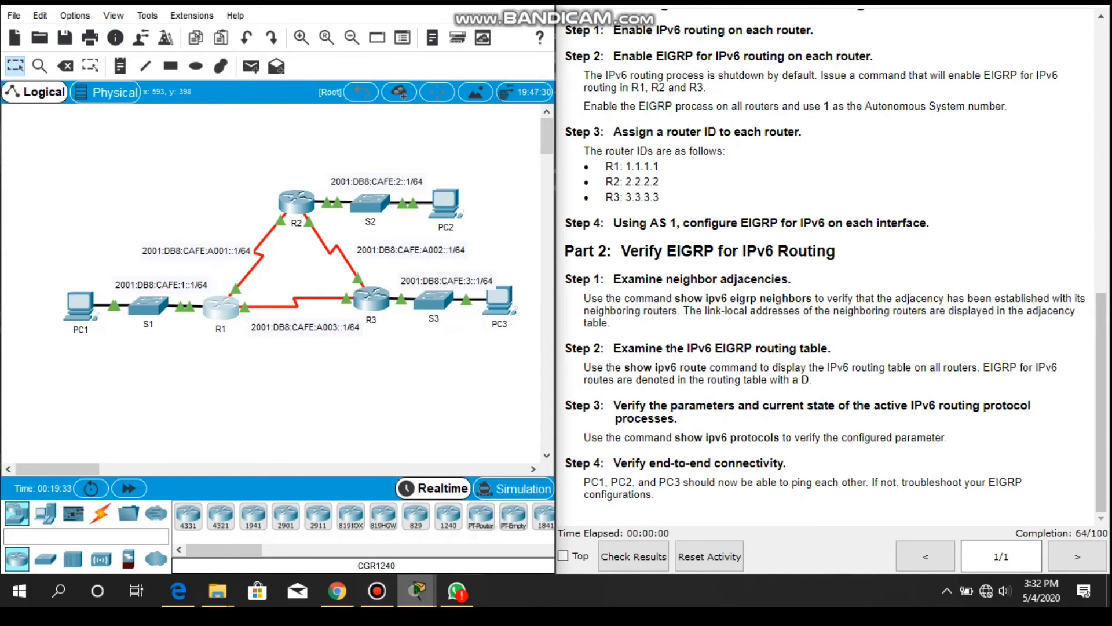
# Switch to R2, exit router configuration mode, and enable EIGRP for IPv6 with AS 1 on interface GigabitEthernet 0/0
pyautogui.moveTo(417, 591)
pyautogui.click(520, 509)
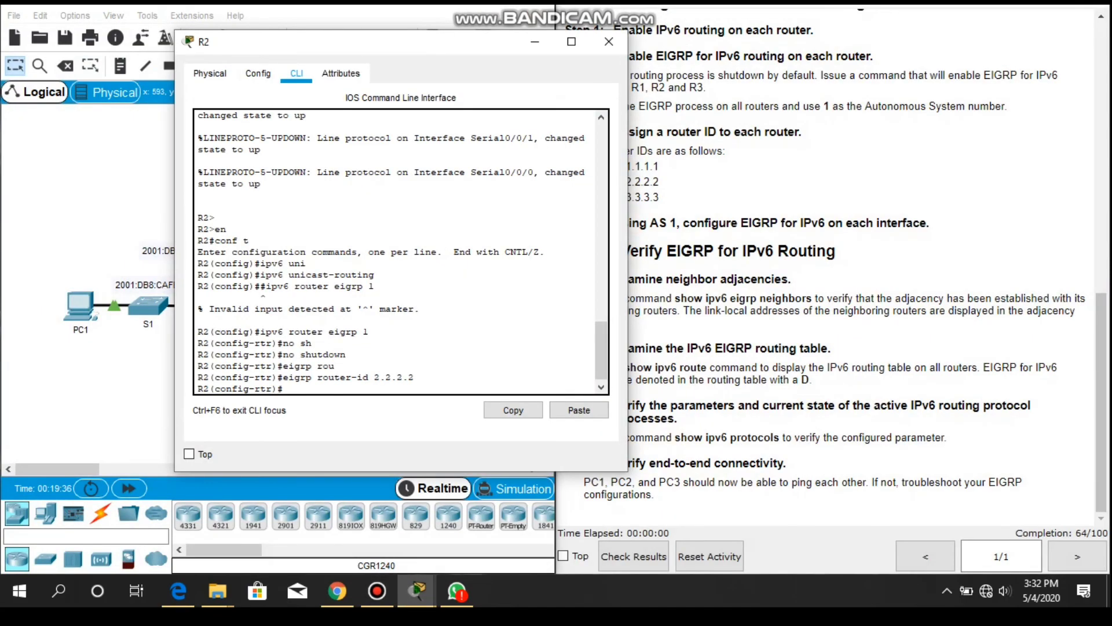
pyautogui.write('exit')
pyautogui.press('Return')
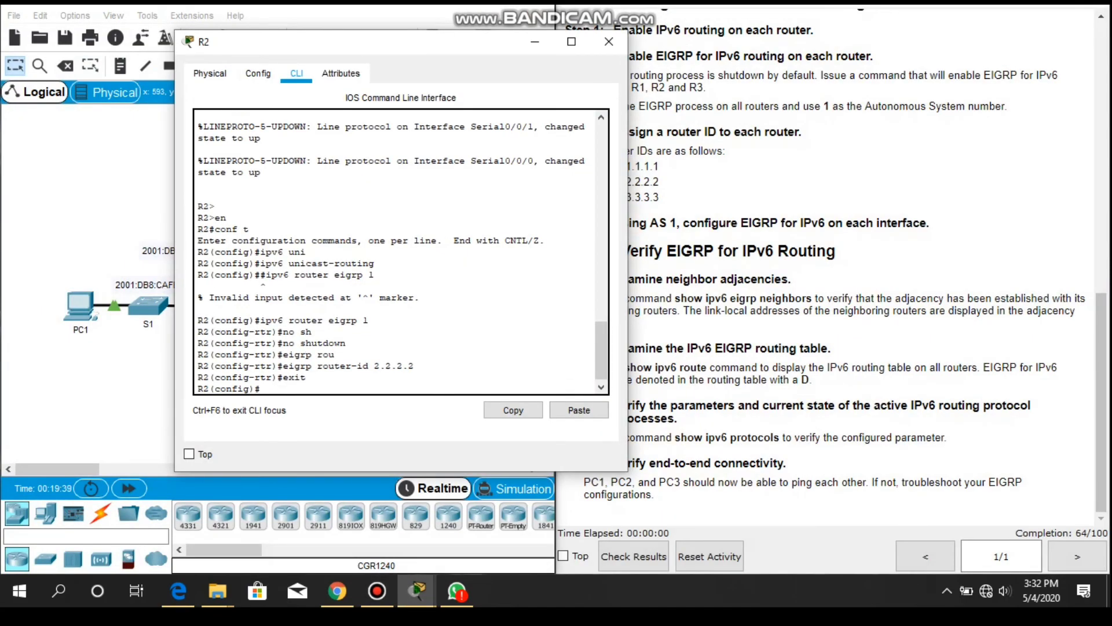
pyautogui.write('int')
pyautogui.press('Tab')
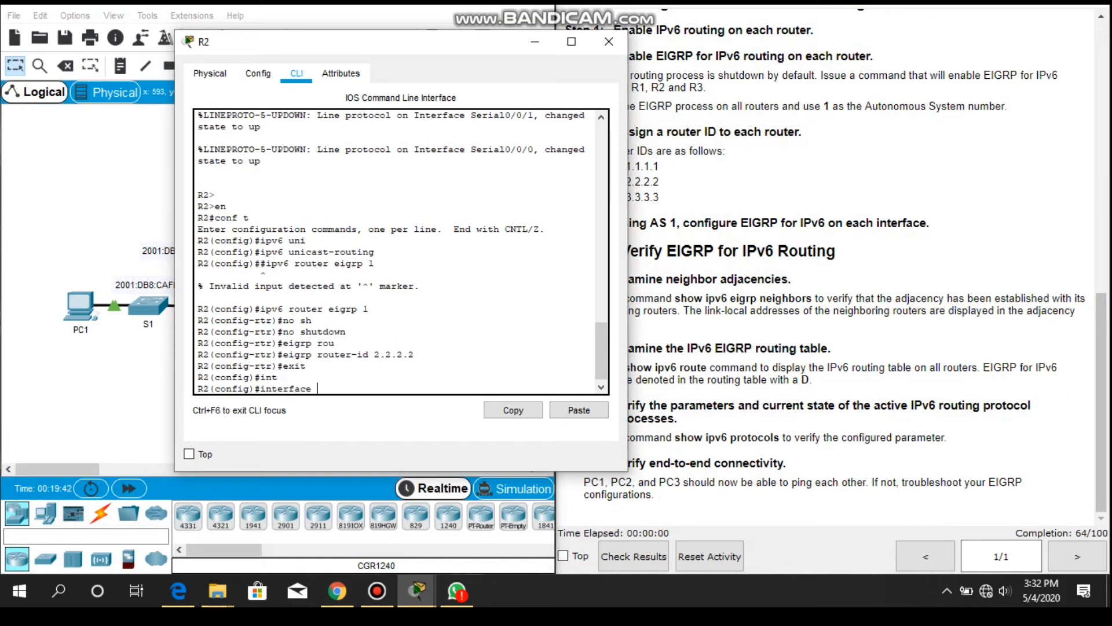
pyautogui.write('gig')
pyautogui.press('Tab')
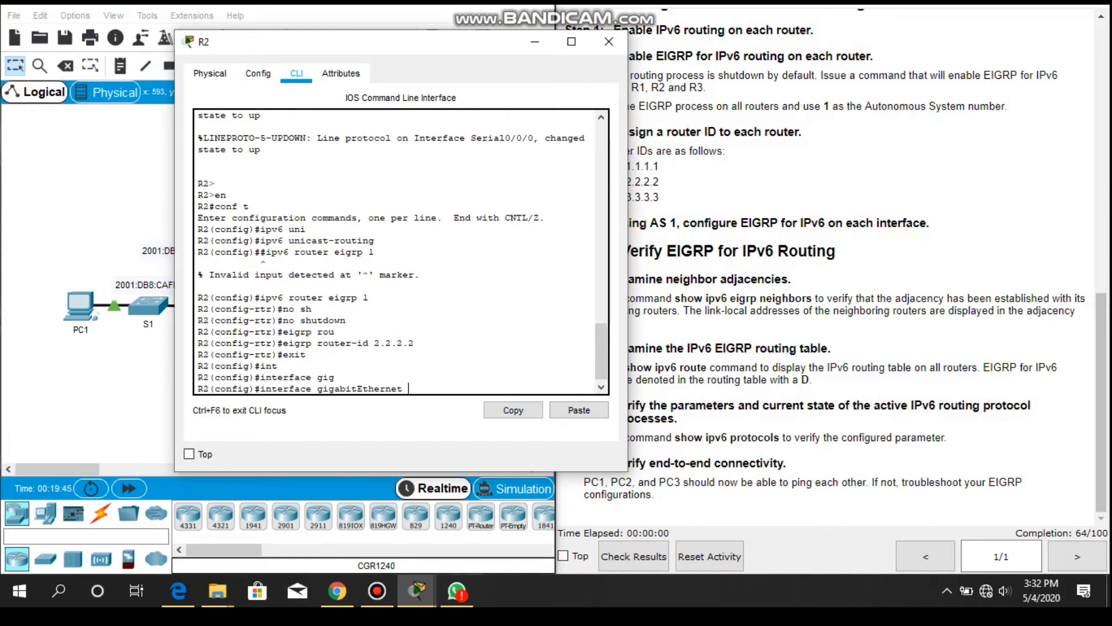
pyautogui.write('0/0')
pyautogui.press('Return')
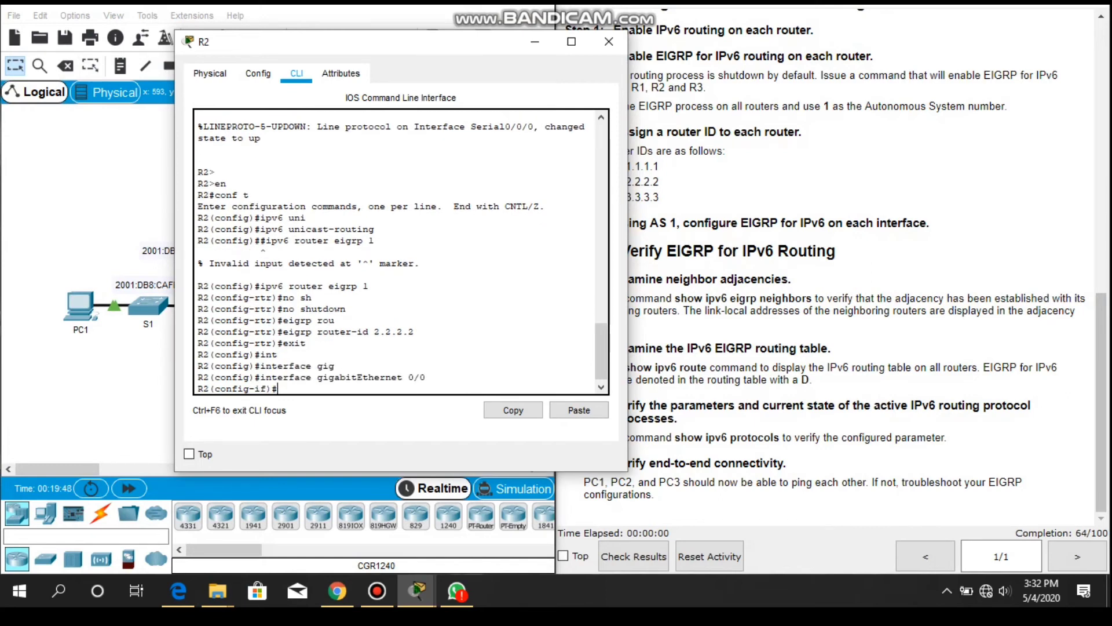
pyautogui.write('ipv6 eigrp 1')
pyautogui.press('Return')
# Enable EIGRP for IPv6 with AS 1 on R2's serial interface s0/0/0
pyautogui.write('i')
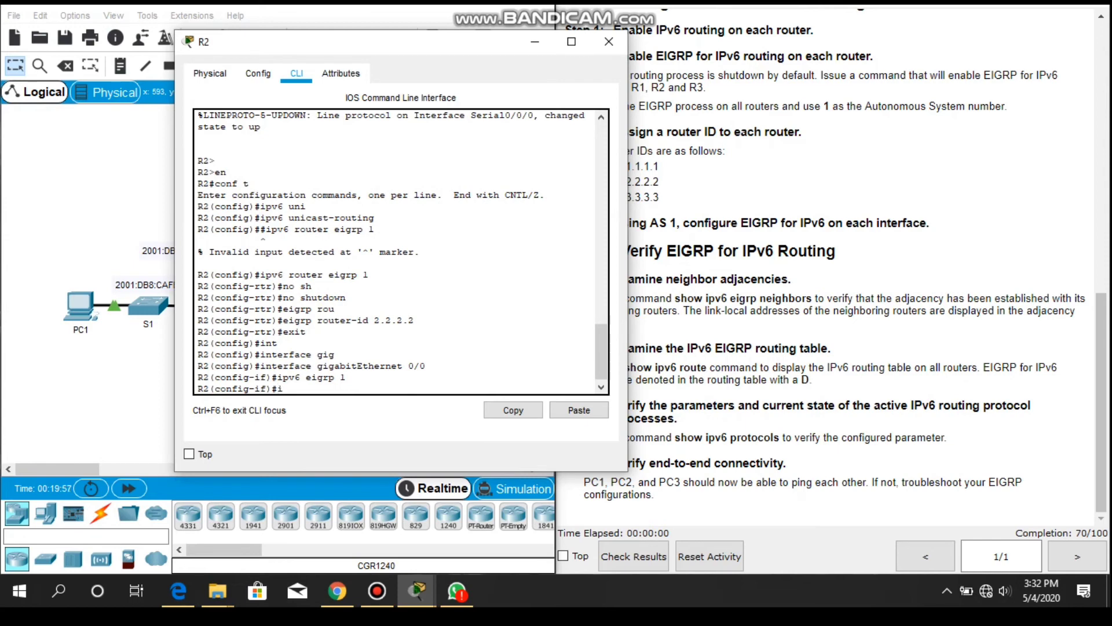
pyautogui.write('nt s0/0/0')
pyautogui.press('Return')
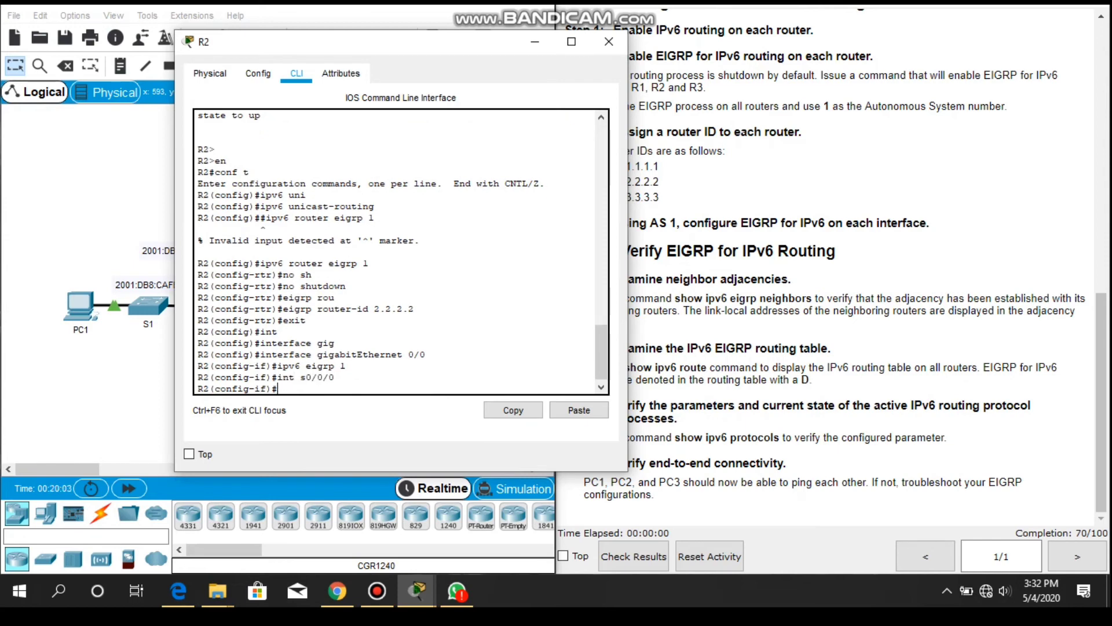
pyautogui.write('ipv6 eigrp 1')
pyautogui.press('Return')
pyautogui.press('Return')
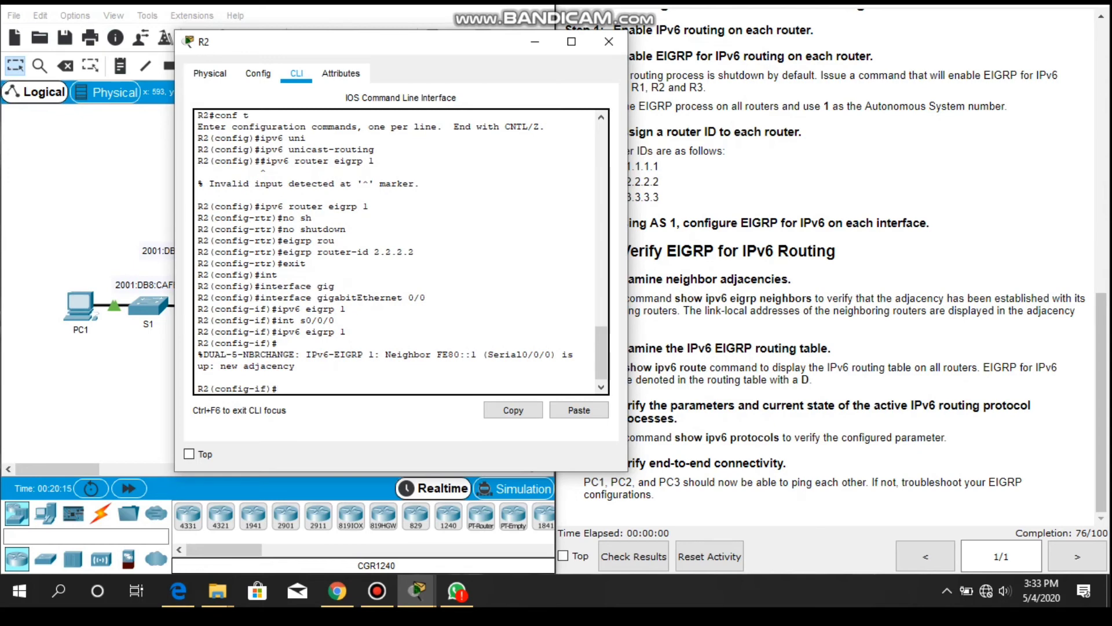
pyautogui.press('Up')
pyautogui.press('Return')
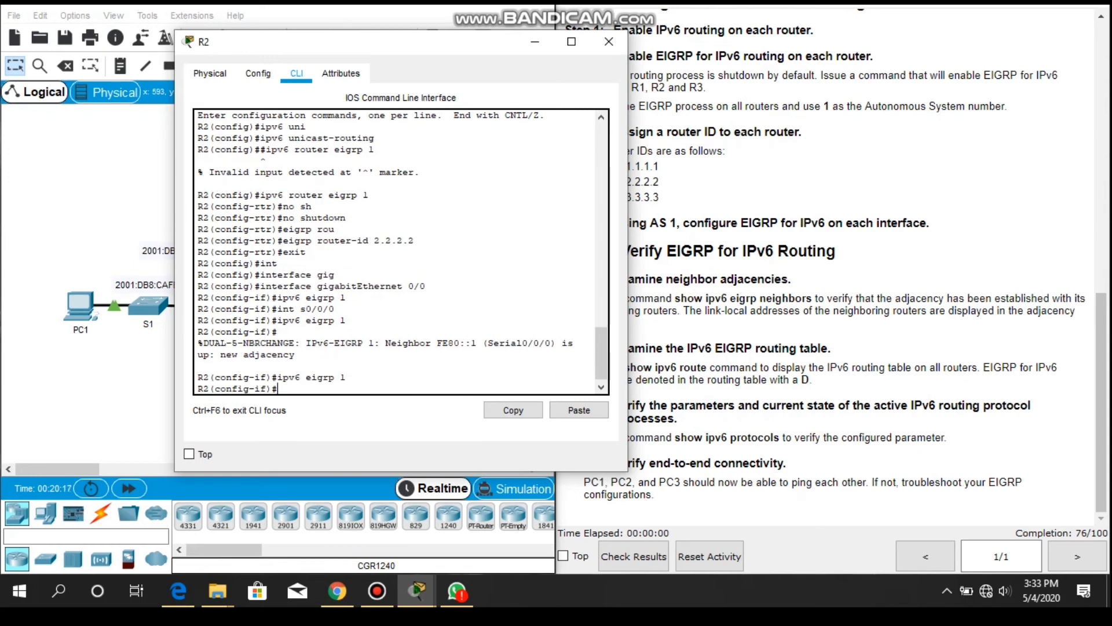
# Enable EIGRP for IPv6 with AS 1 on R2's serial interface s0/0/1 and minimize the R2 window
pyautogui.write('u')
pyautogui.write('nt')
pyautogui.write(' s')
pyautogui.write('0/0/1')
pyautogui.press('Return')
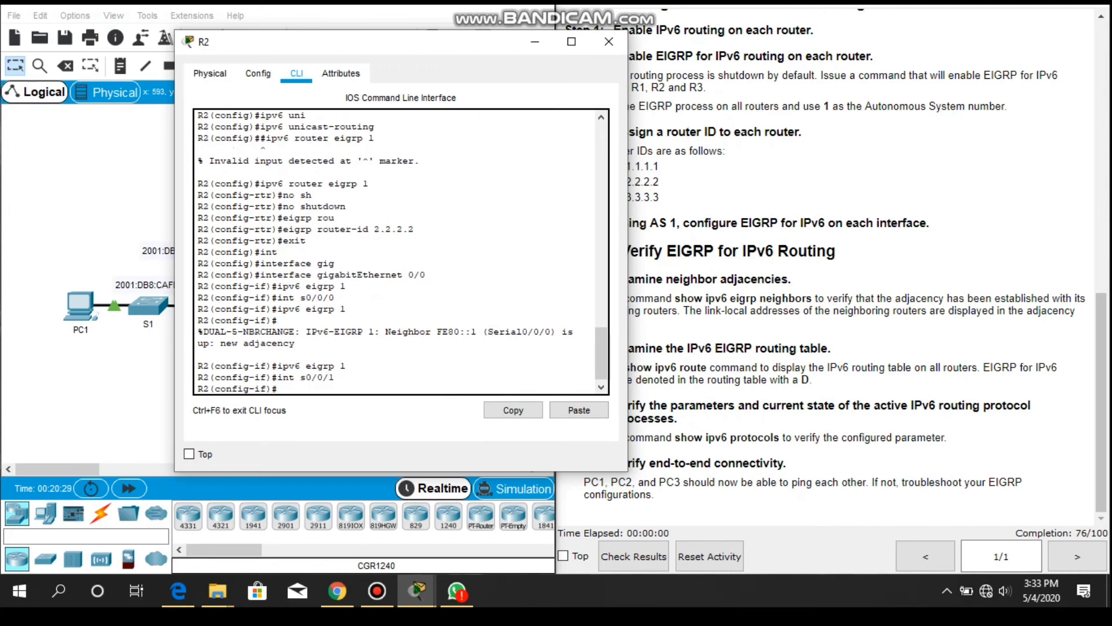
pyautogui.write('ipv6 eigrp 1')
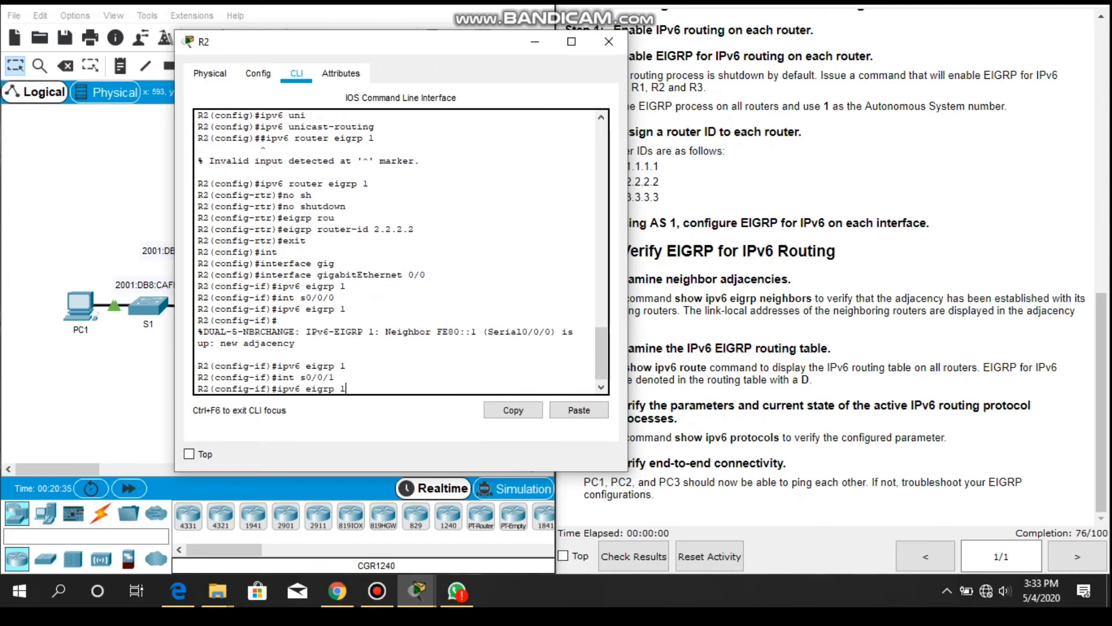
pyautogui.press('Return')
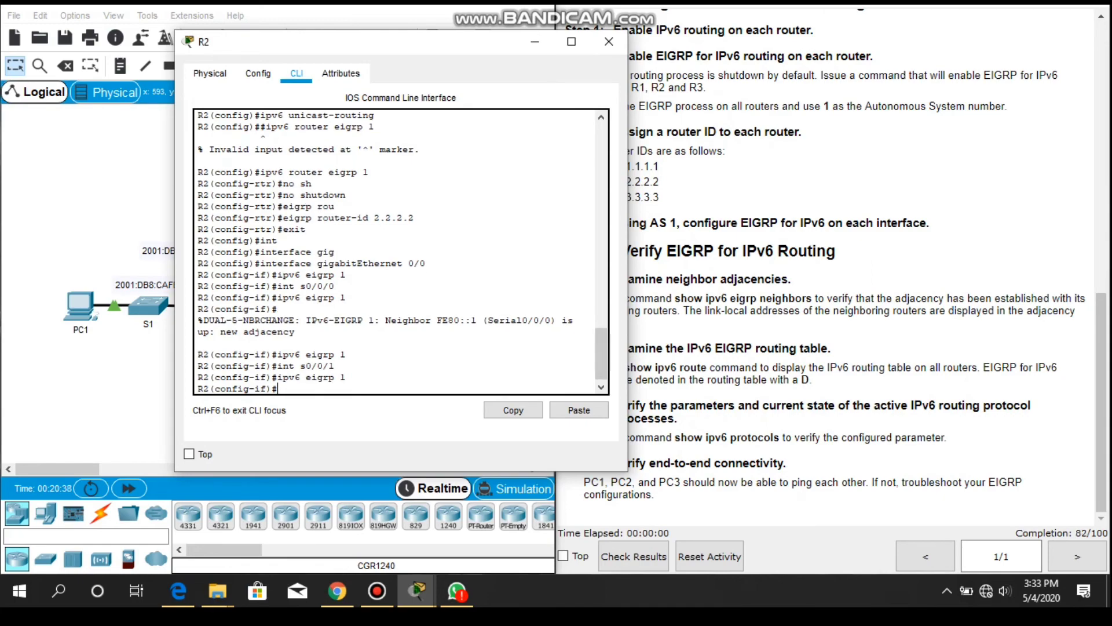
pyautogui.click(535, 42)
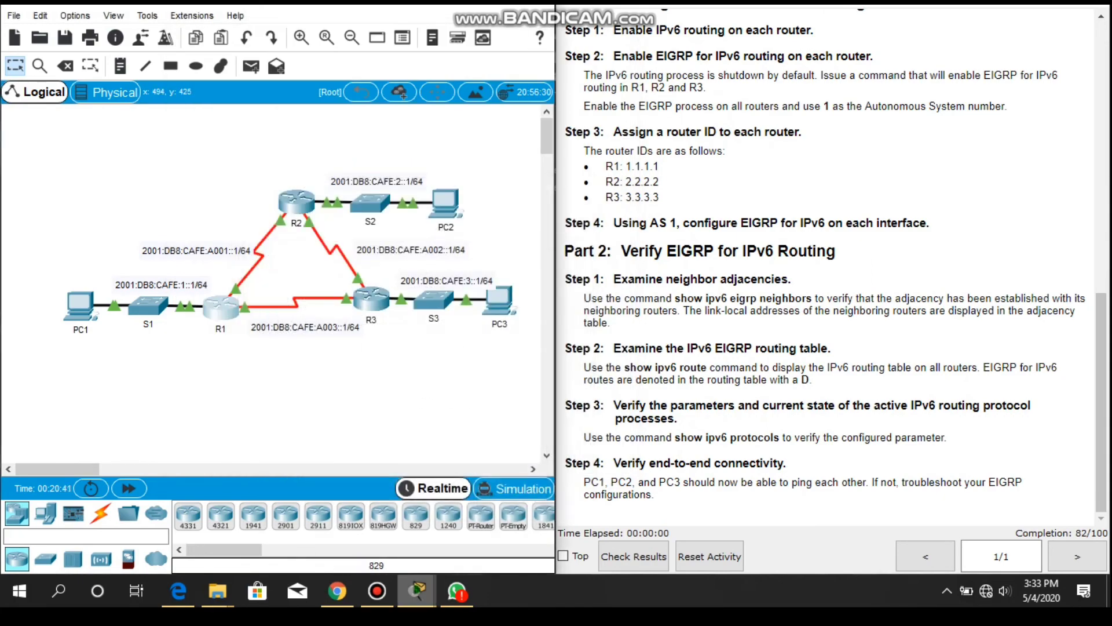
# Switch to R3, exit router configuration mode, and enable EIGRP for IPv6 with AS 1 on interface GigabitEthernet 0/0
pyautogui.moveTo(416, 591)
pyautogui.click(630, 519)
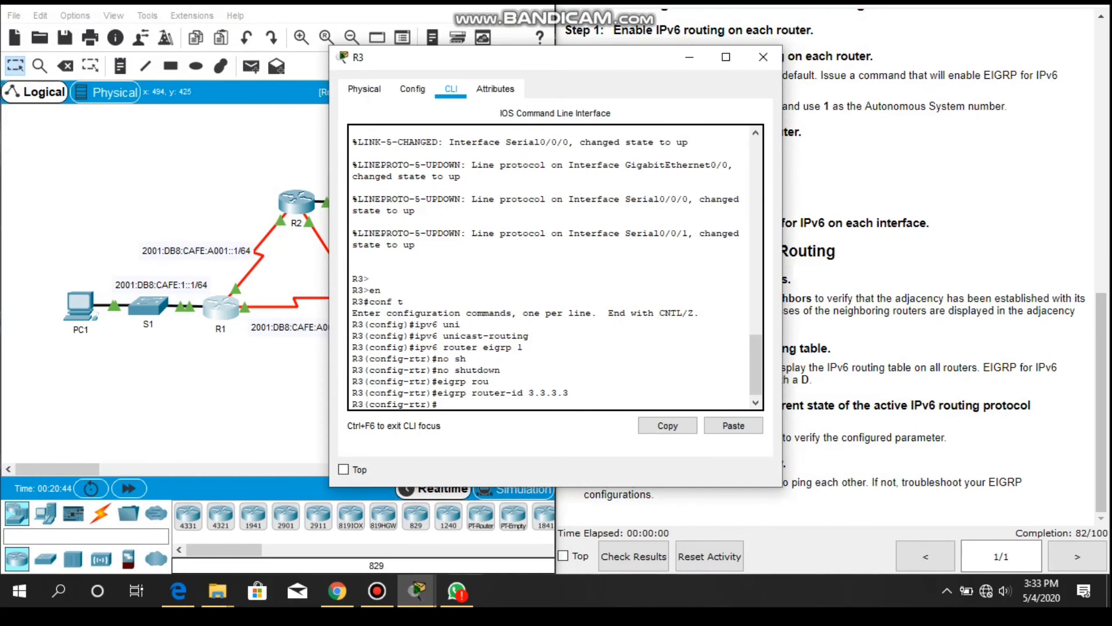
pyautogui.write('exit')
pyautogui.press('Return')
pyautogui.write('int')
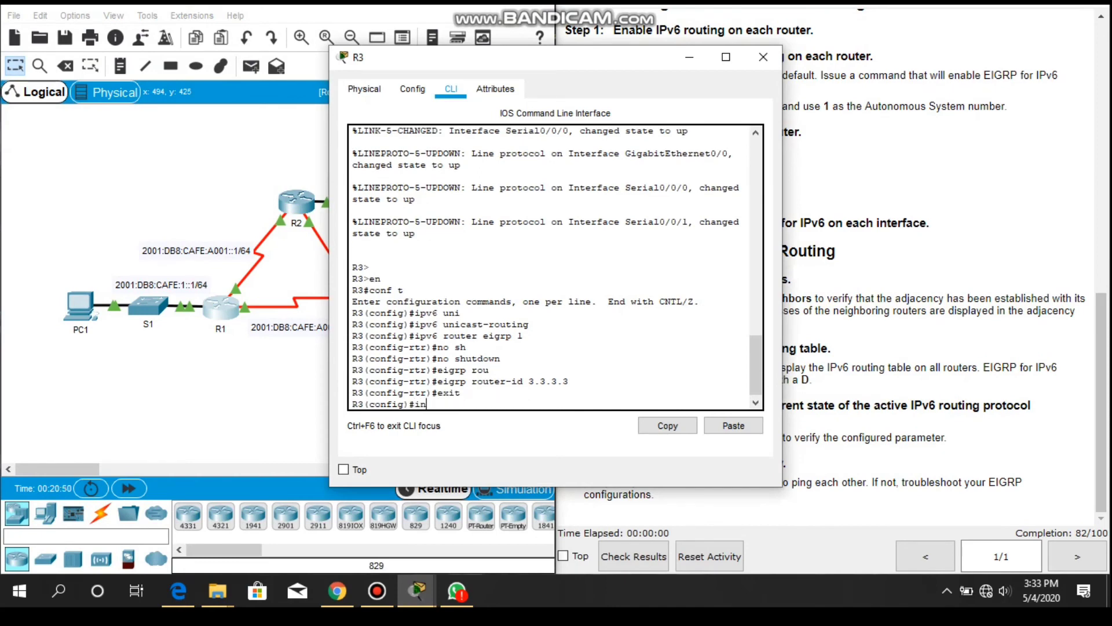
pyautogui.press('Tab')
pyautogui.write('gi')
pyautogui.press('Tab')
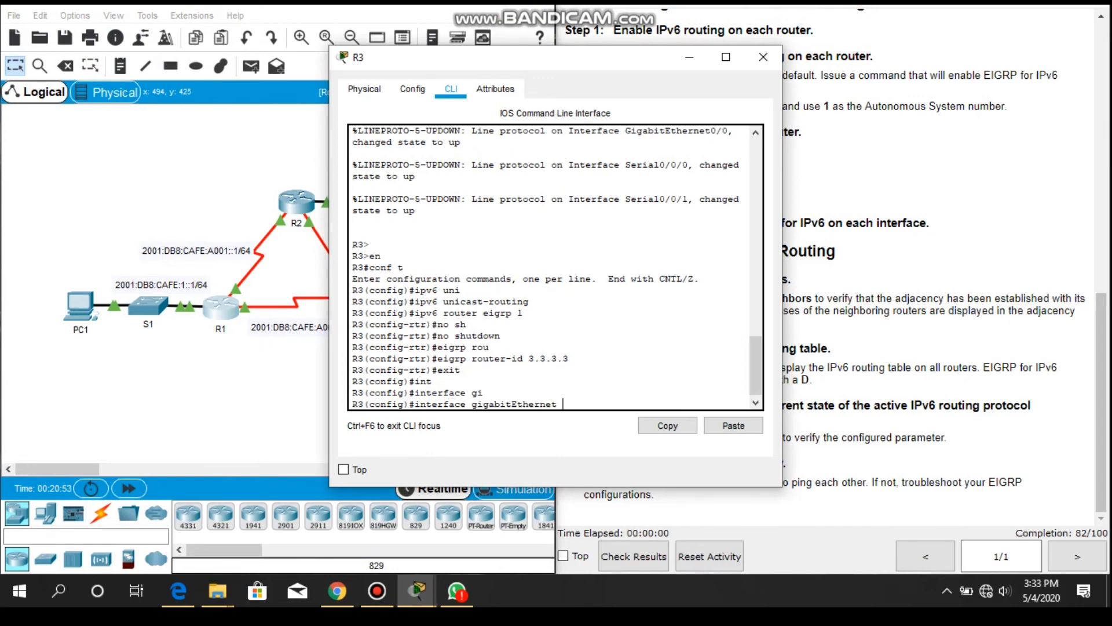
pyautogui.write('0/0')
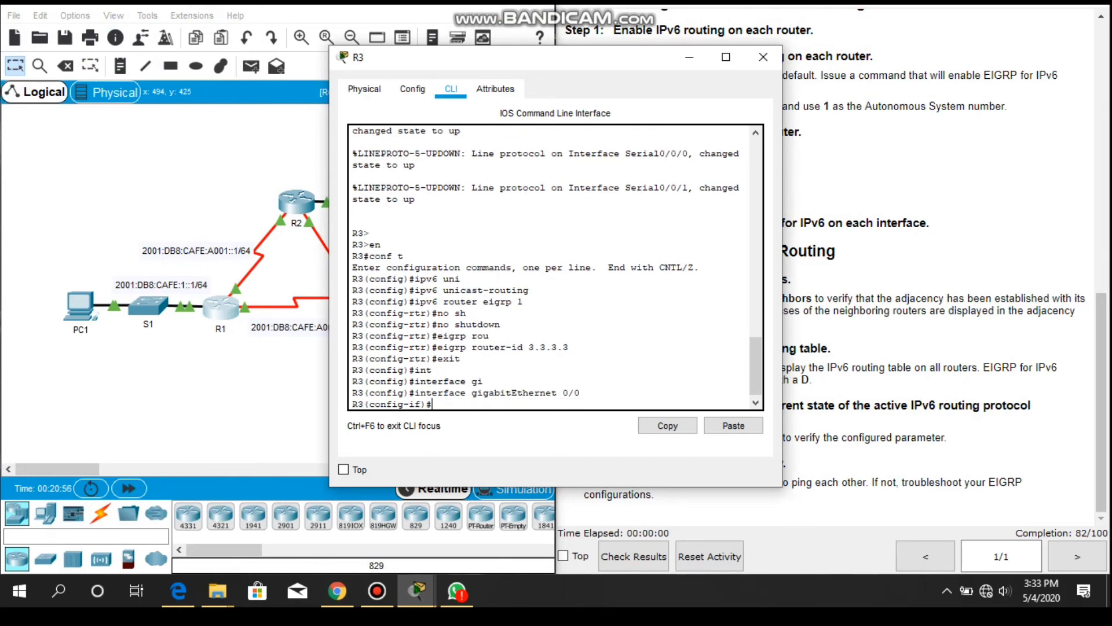
pyautogui.write('ipv6 eigrp 1')
pyautogui.press('Return')
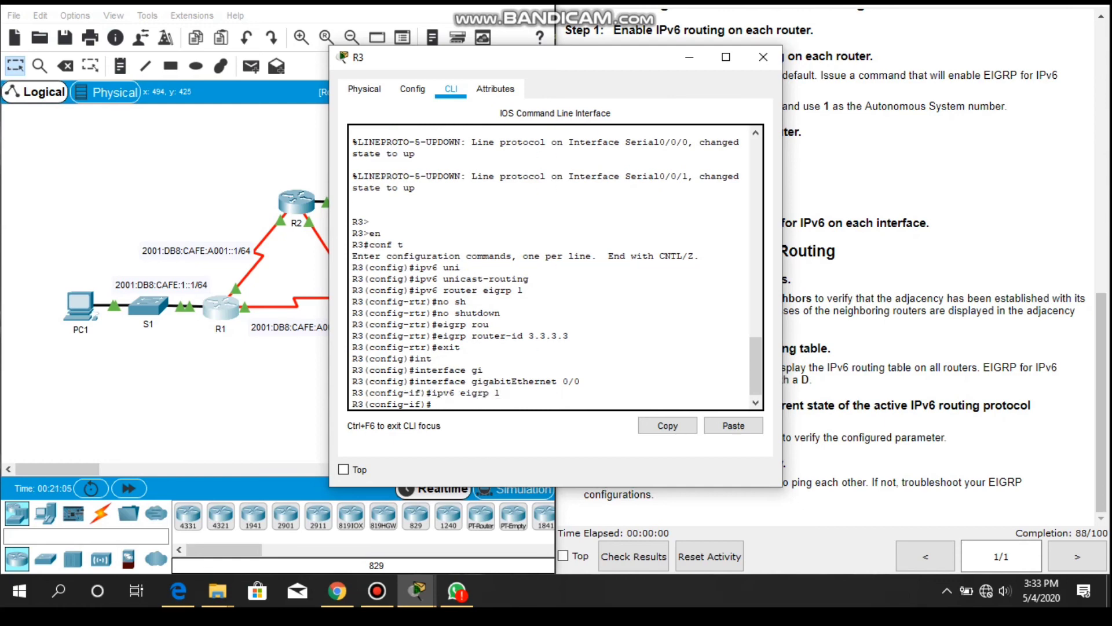
# Enable EIGRP for IPv6 with AS 1 on R3's serial interface s0/0/0
pyautogui.write('int s0/0/0')
pyautogui.press('Return')
pyautogui.write('ipv')
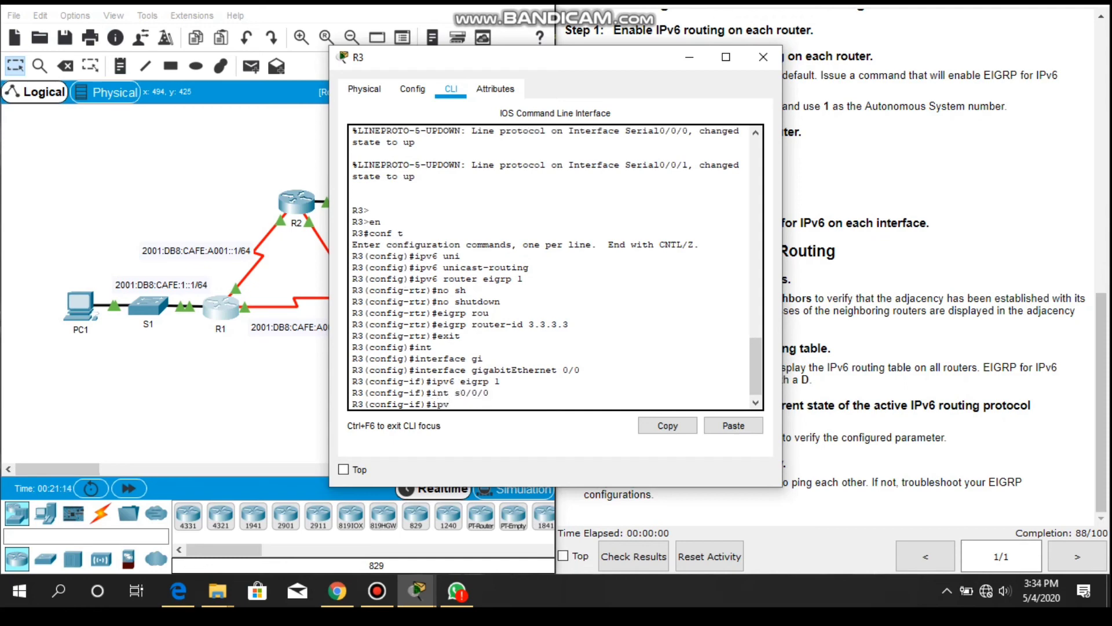
pyautogui.write('6 eigrp 1')
pyautogui.press('Return')
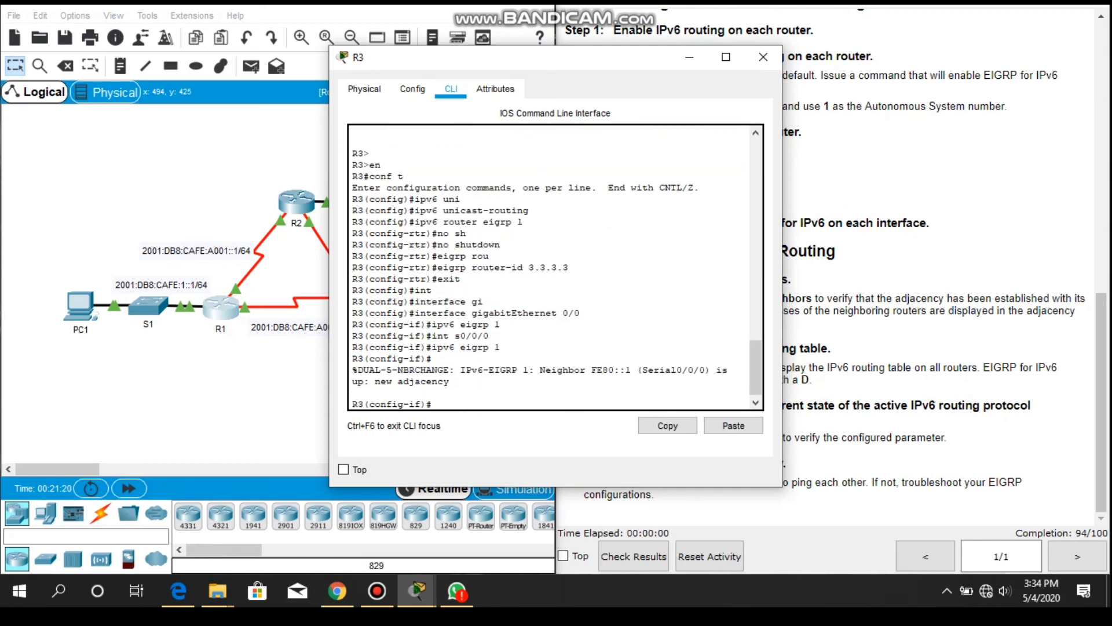
# Enable EIGRP for IPv6 with AS 1 on R3's serial interface s0/0/1 and minimize the R3 window
pyautogui.write('int s0/0/1')
pyautogui.press('Return')
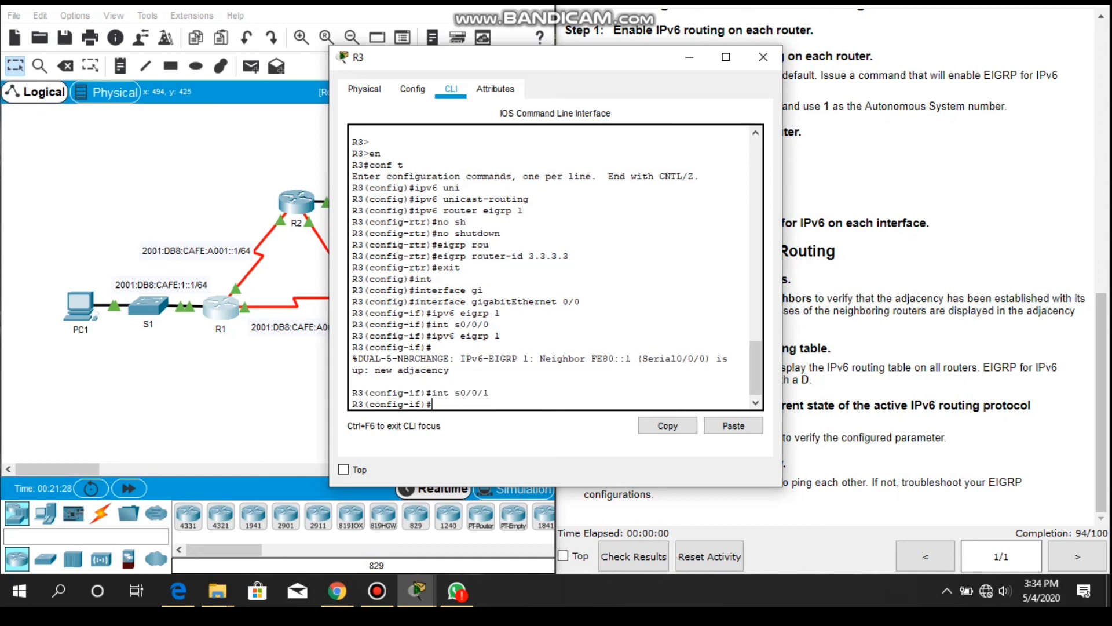
pyautogui.write('ipv6 eigrp 1')
pyautogui.press('Return')
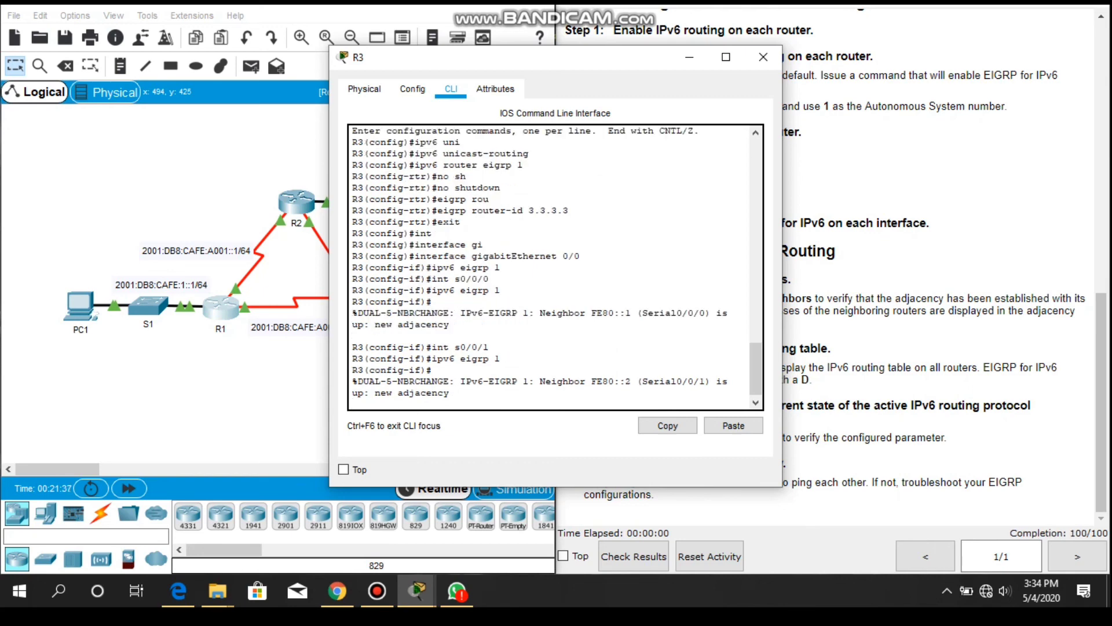
pyautogui.click(689, 57)
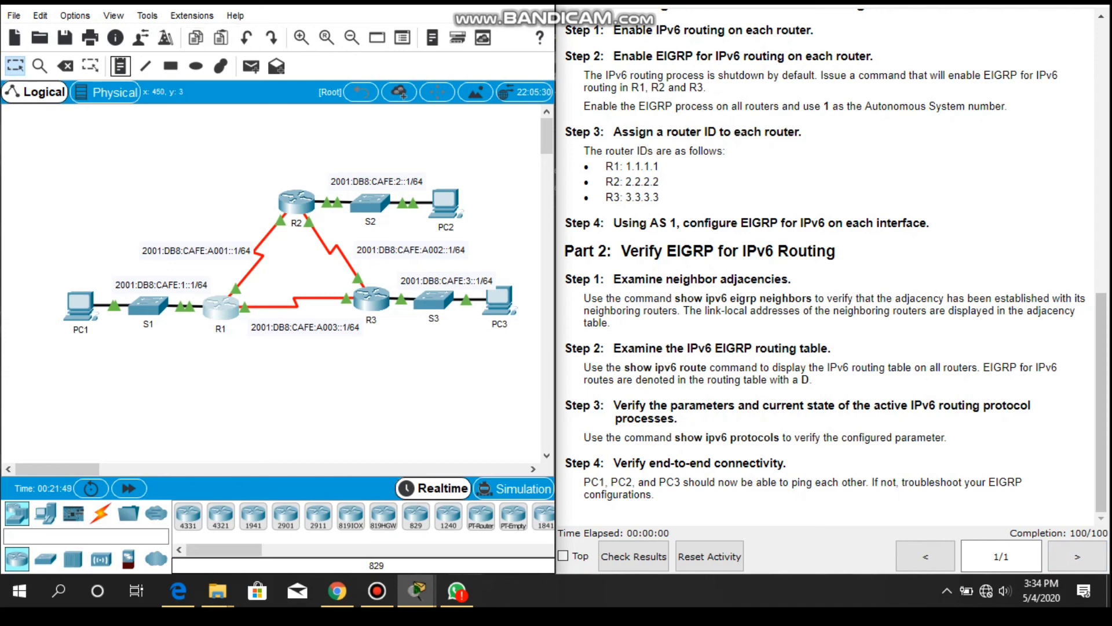
# View the user profile, dismiss it without changes, and exit the program, choosing to save the work
pyautogui.click(140, 38)
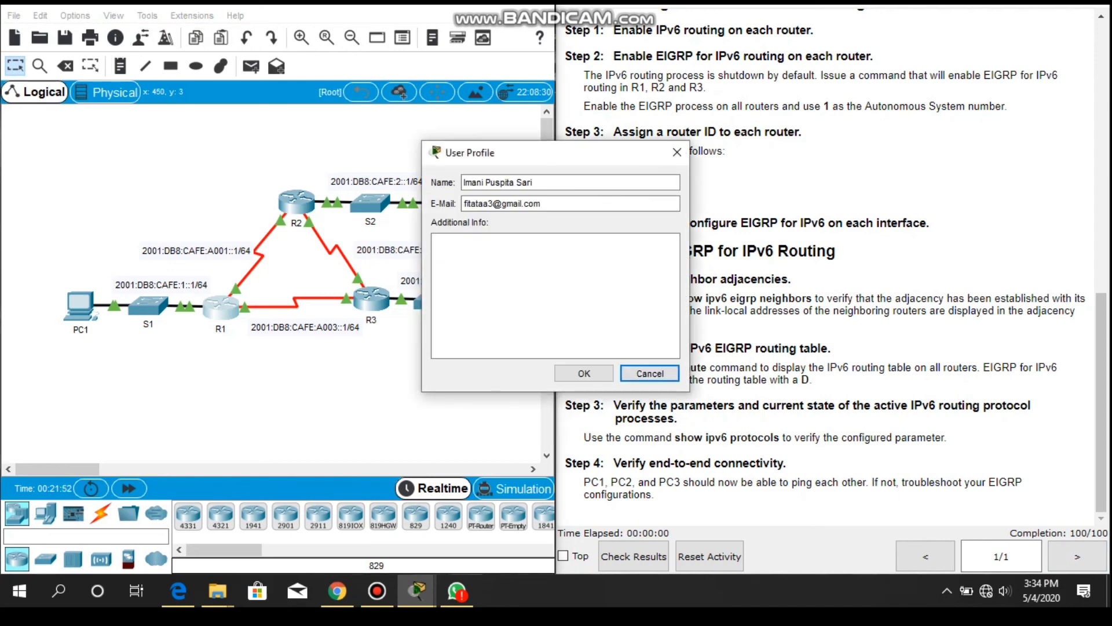
pyautogui.click(649, 373)
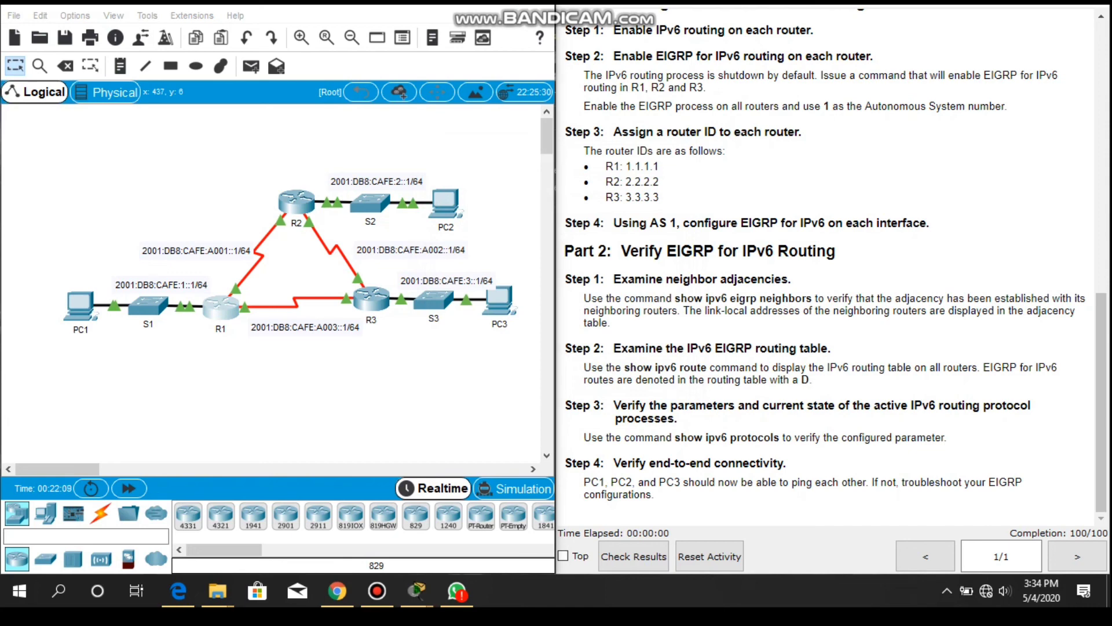
pyautogui.click(538, 5)
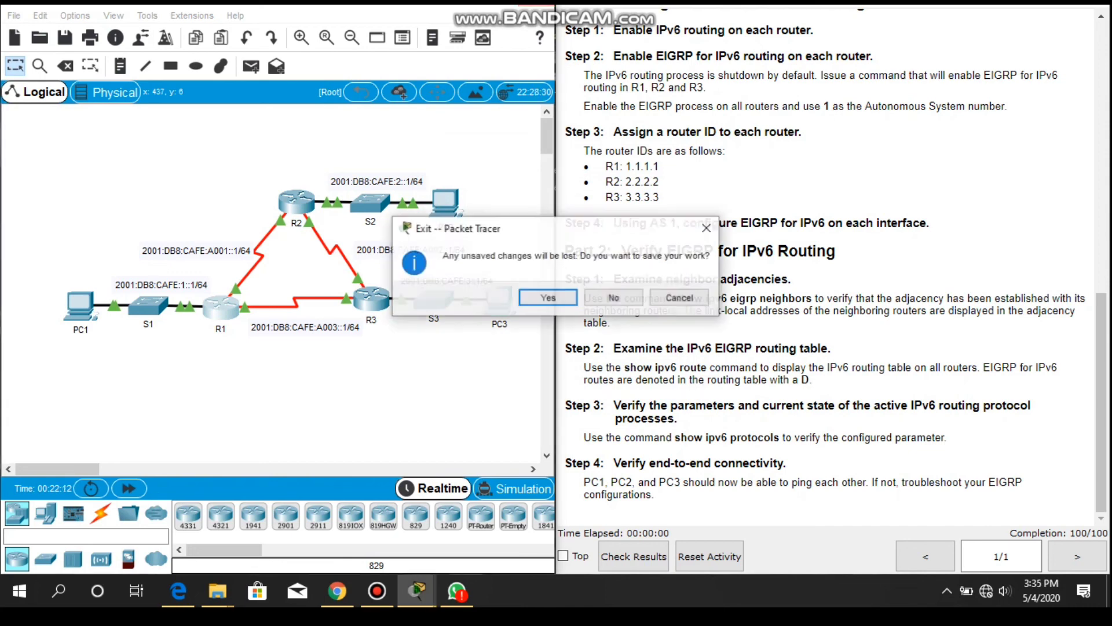
pyautogui.click(548, 297)
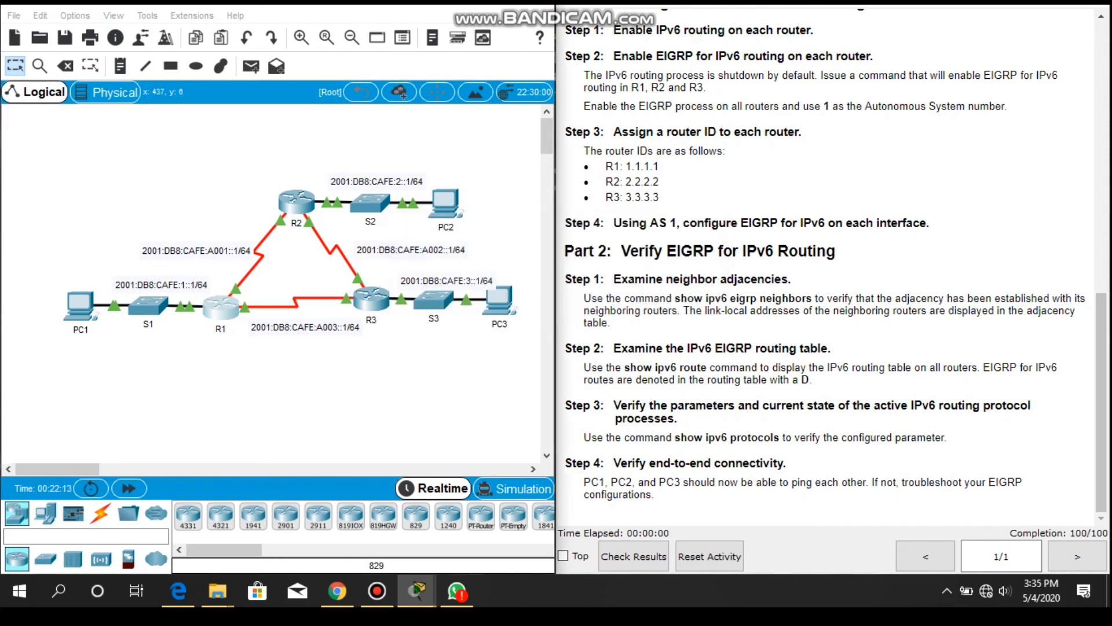